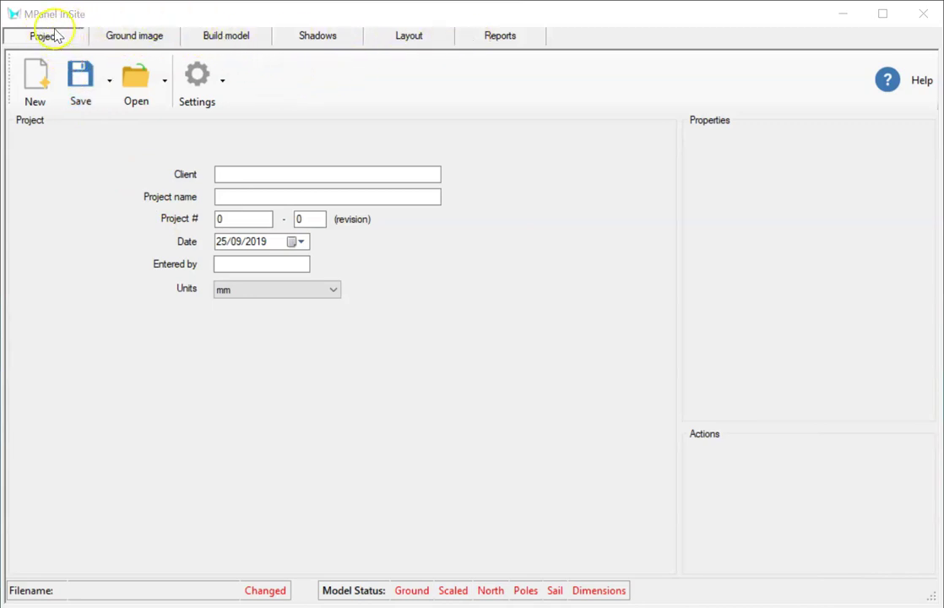
- Download the Gale Pacific fabric database from the settings
{"action": "left_click", "coordinate": [225, 87]}
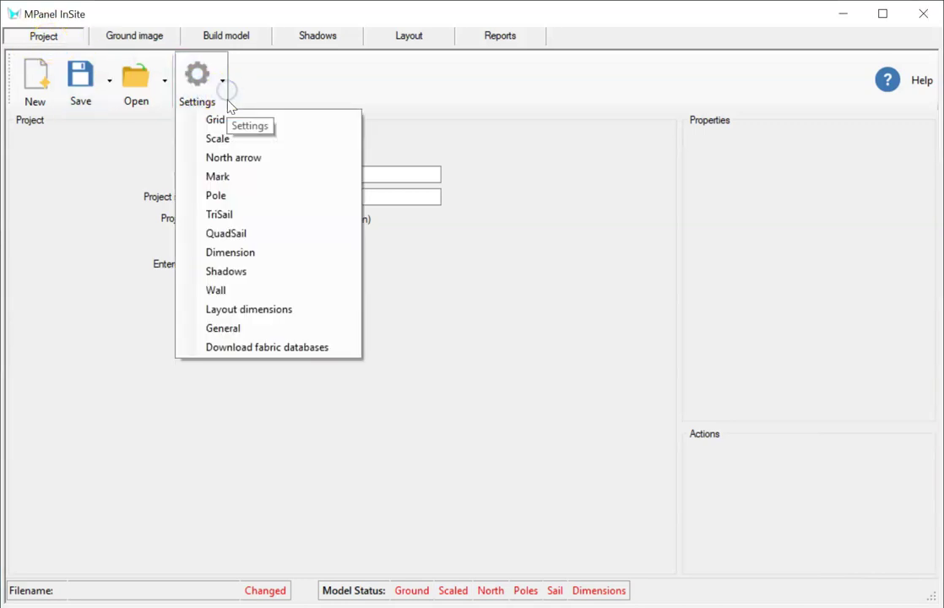
{"action": "left_click", "coordinate": [248, 349]}
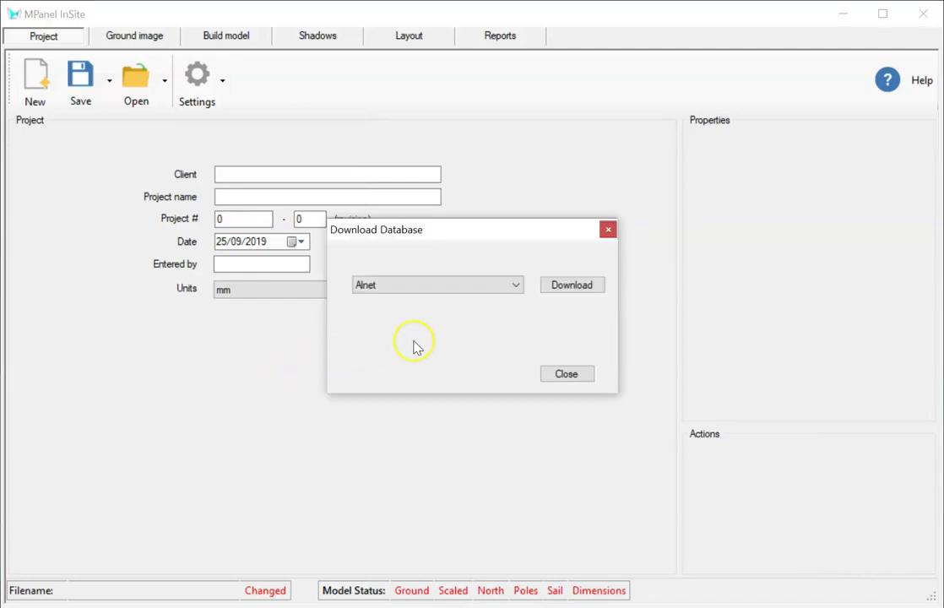
{"action": "left_click", "coordinate": [515, 284]}
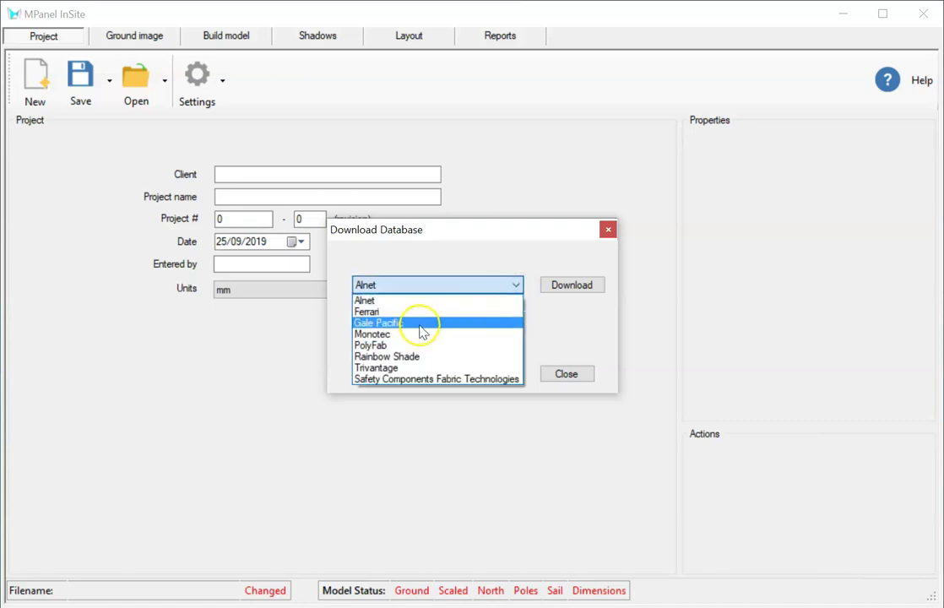
{"action": "left_click", "coordinate": [420, 325]}
{"action": "left_click", "coordinate": [562, 285]}
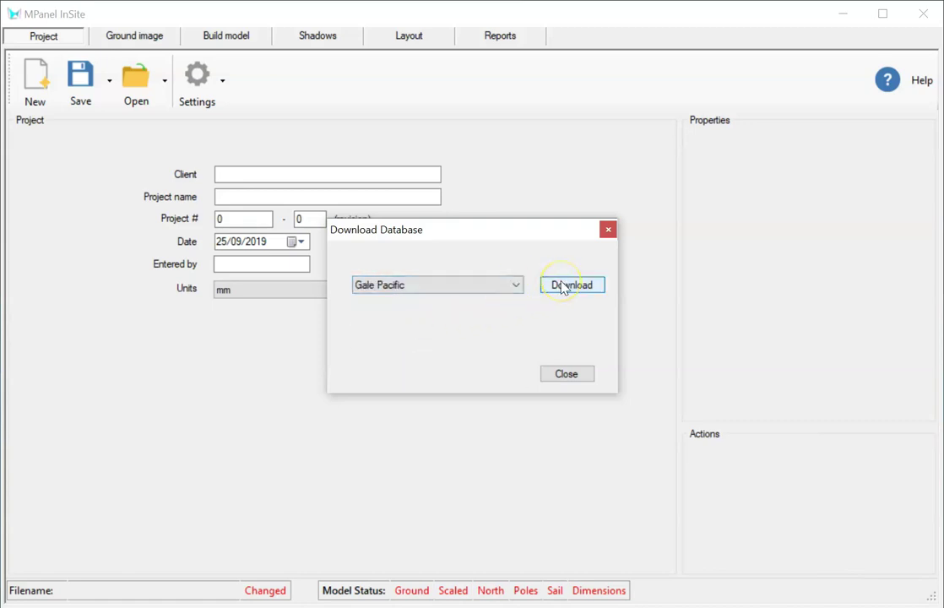
{"action": "left_click", "coordinate": [453, 401]}
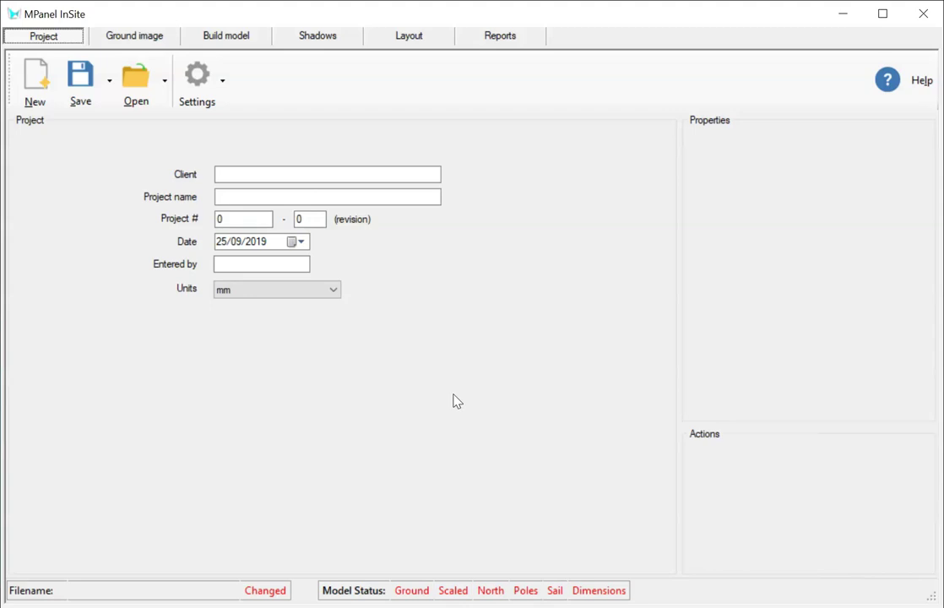
- Set the default shadow location's time zone offset to 11.5, then go to the Ground image stage
{"action": "left_click", "coordinate": [222, 80]}
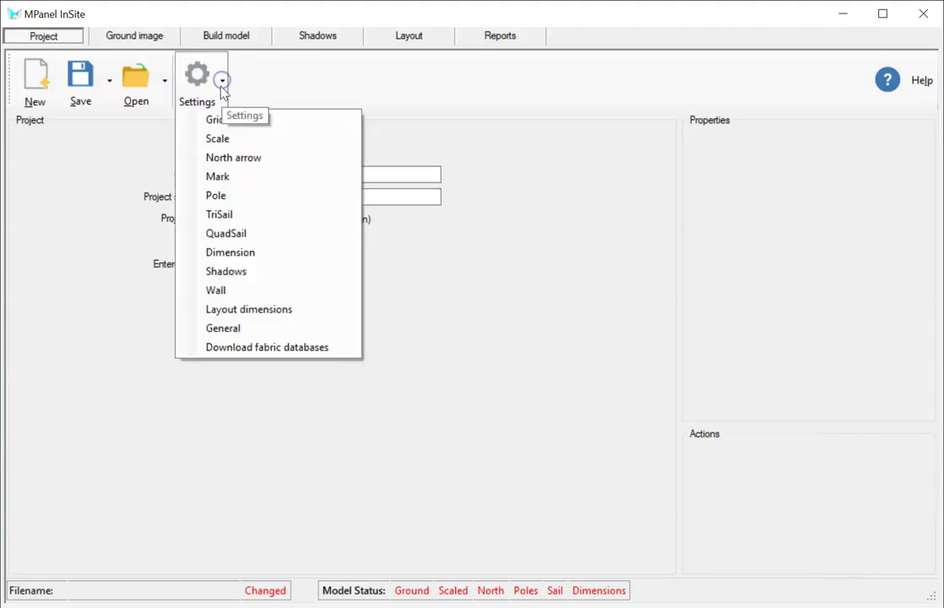
{"action": "left_click", "coordinate": [218, 272]}
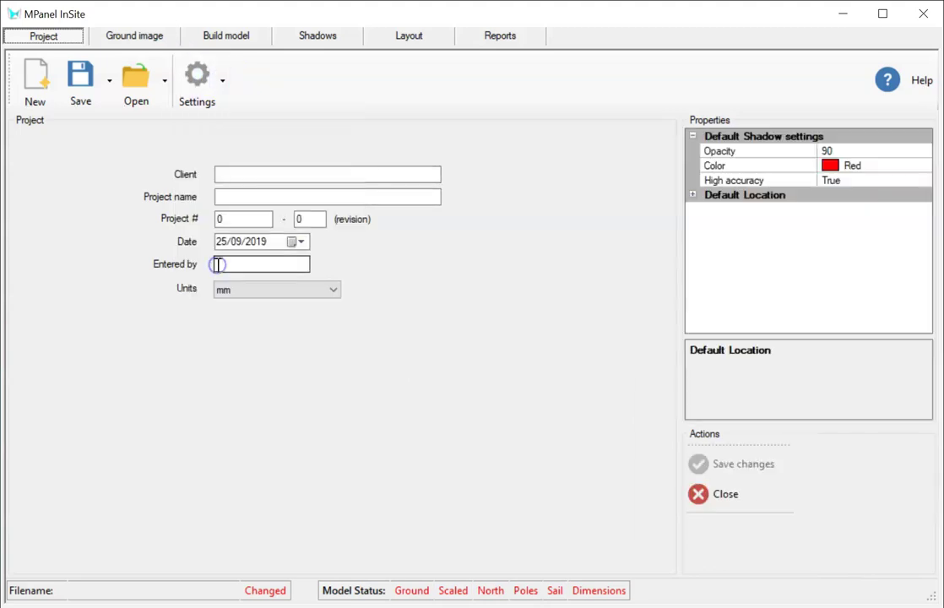
{"action": "left_click", "coordinate": [692, 195]}
{"action": "left_click", "coordinate": [847, 254]}
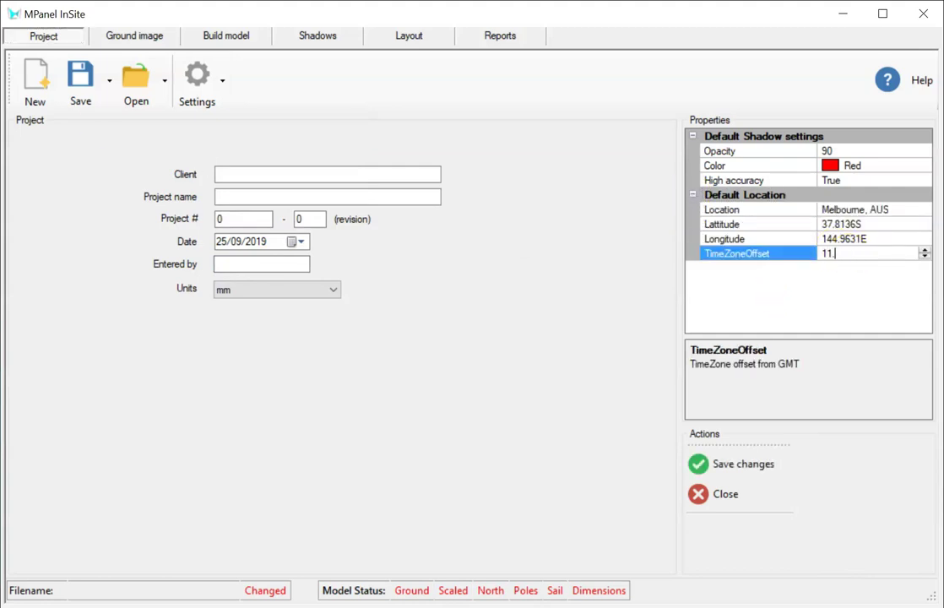
{"action": "left_click", "coordinate": [324, 475]}
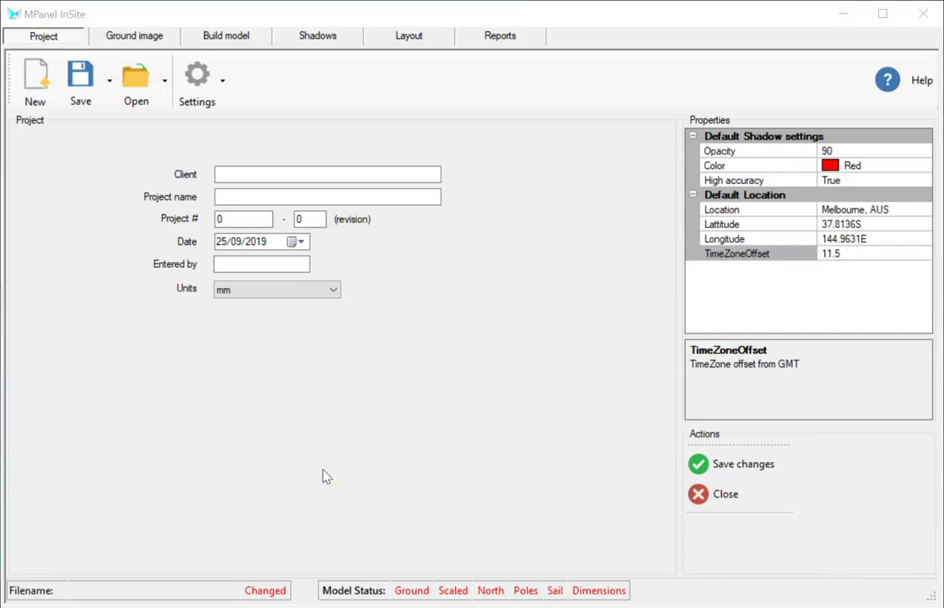
{"action": "left_click", "coordinate": [136, 34]}
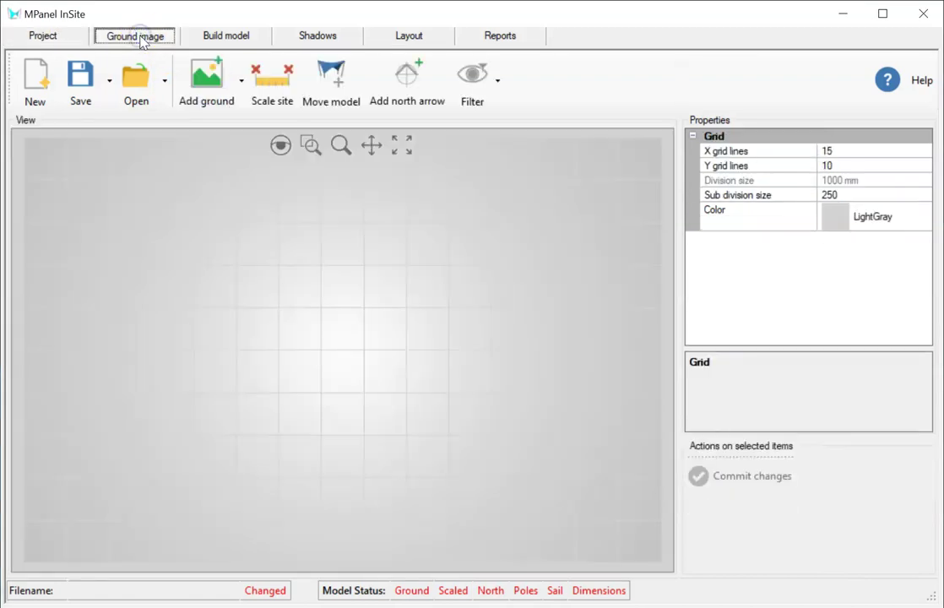
- Dismiss the From dxf file ground option and continue to the Build model stage
{"action": "left_click", "coordinate": [241, 81]}
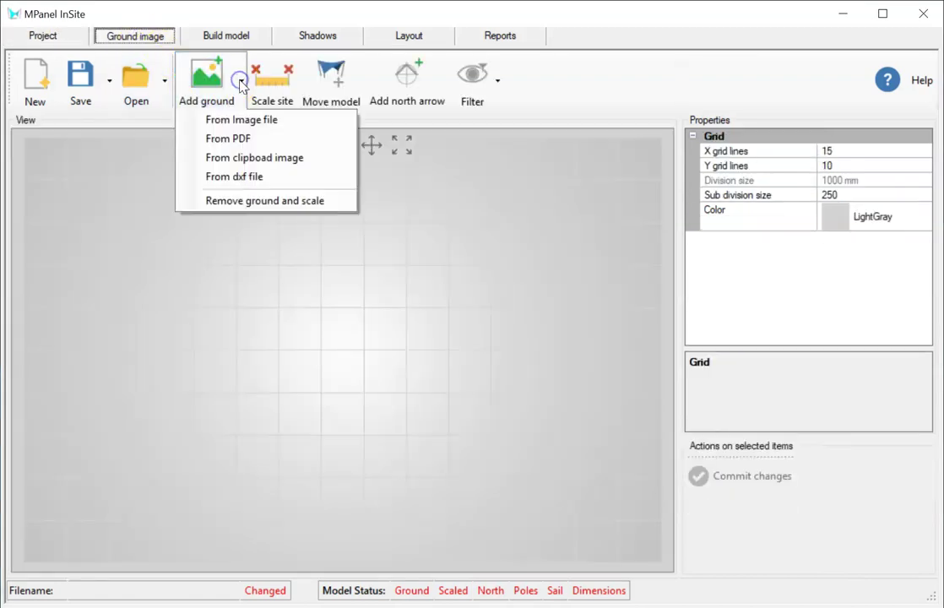
{"action": "left_click", "coordinate": [271, 177]}
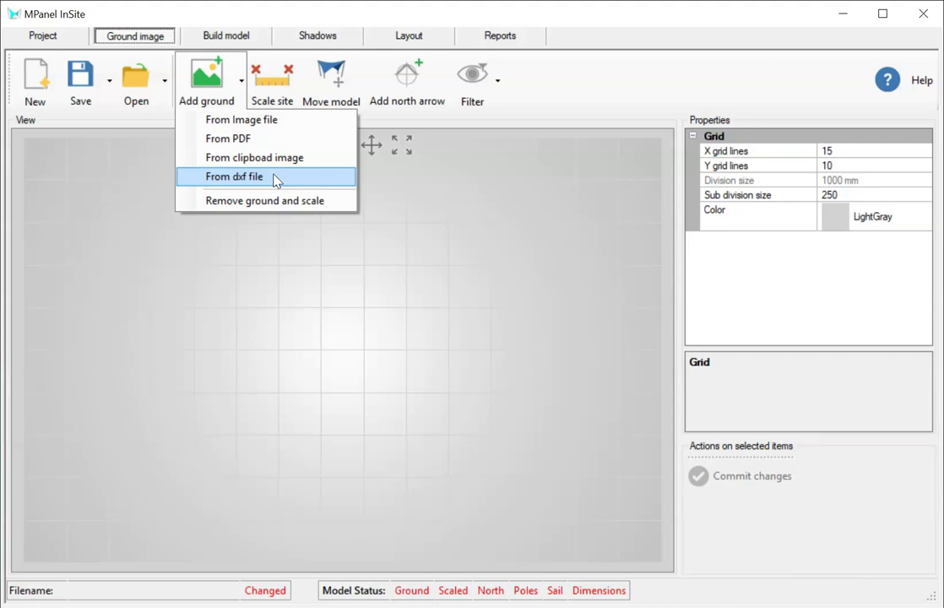
{"action": "left_click", "coordinate": [276, 177]}
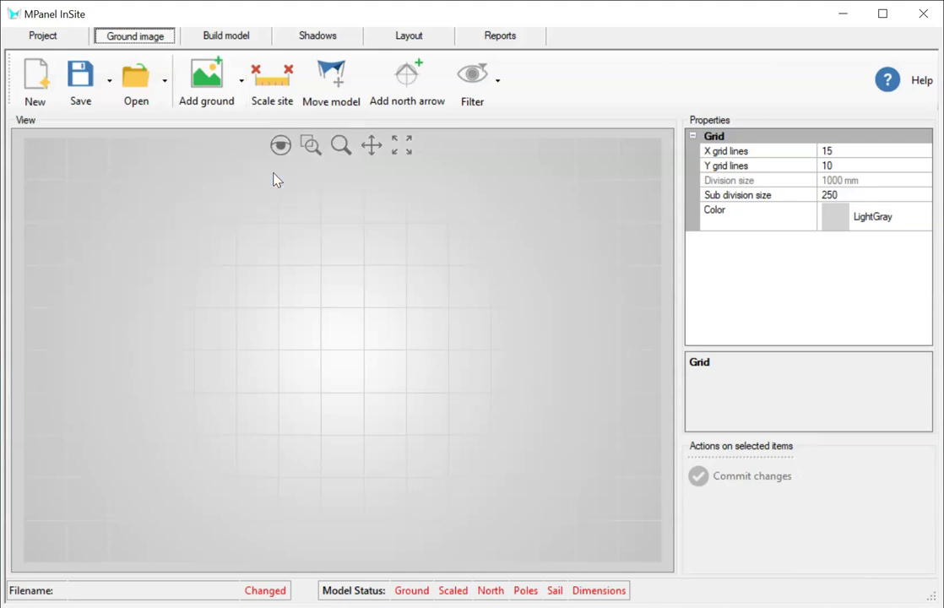
{"action": "left_click", "coordinate": [233, 37]}
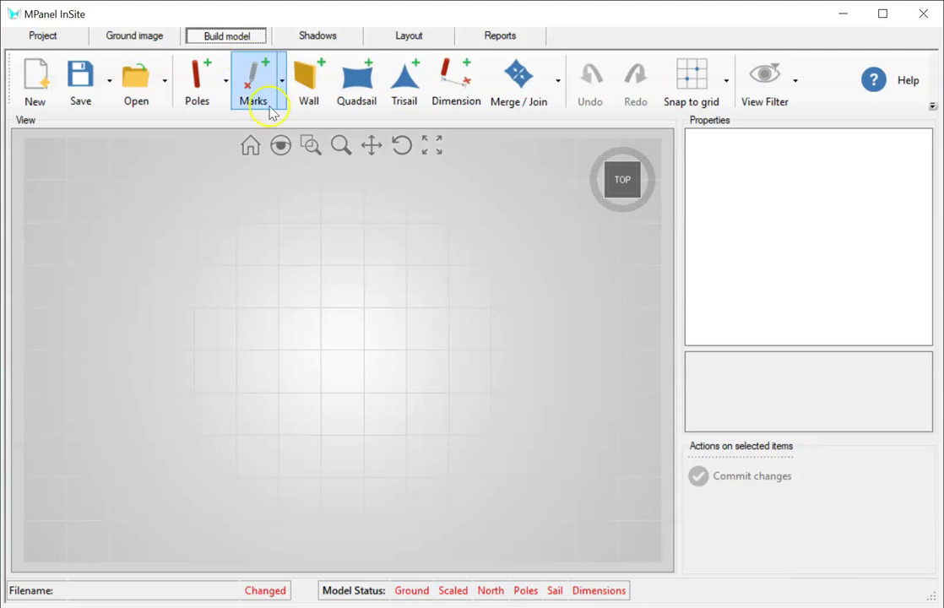
- Draw a straight wall across the top of the site, left to right
{"action": "left_click", "coordinate": [310, 84]}
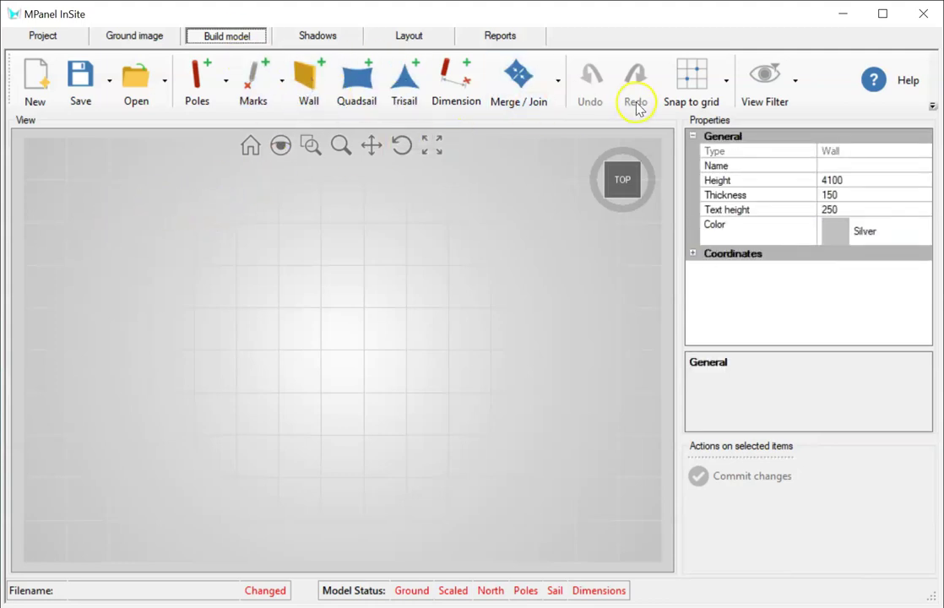
{"action": "left_click", "coordinate": [109, 223]}
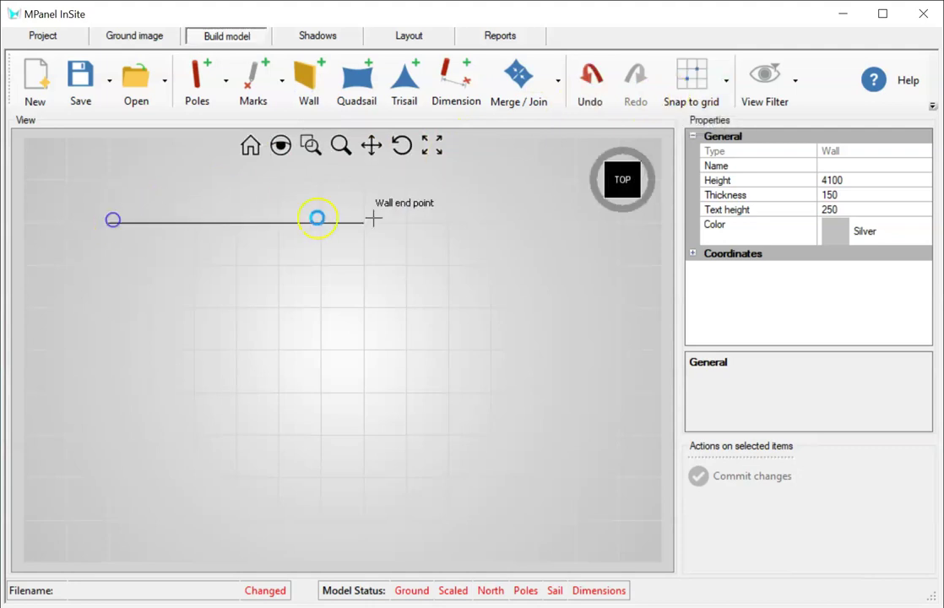
{"action": "left_click", "coordinate": [534, 220]}
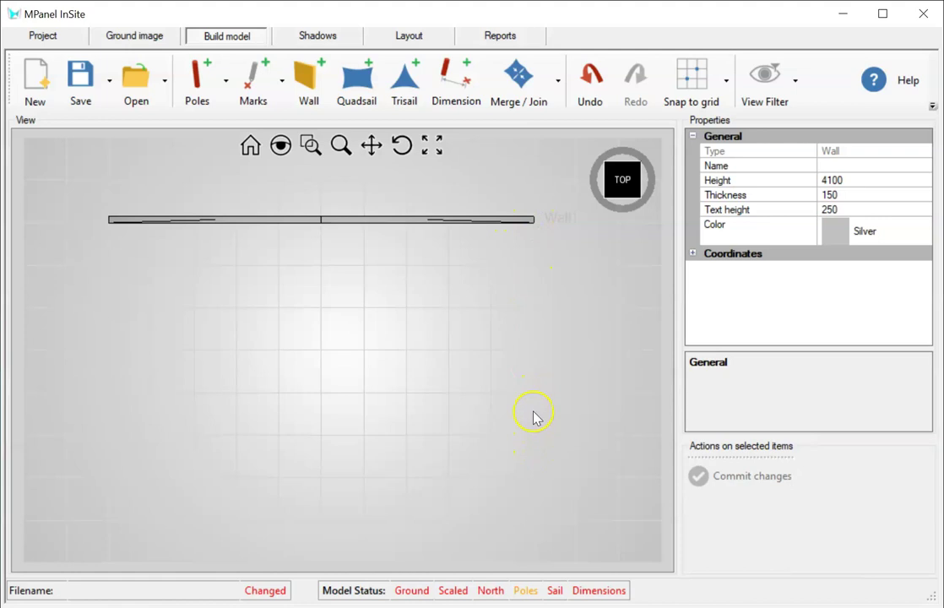
{"action": "left_click", "coordinate": [533, 486]}
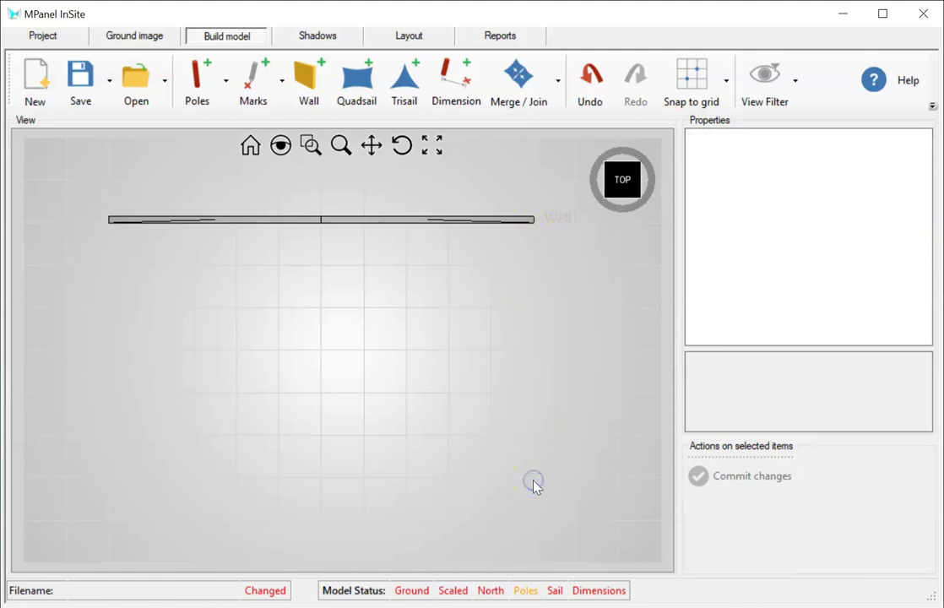
- Draw a second, slanted wall from the lower right to the lower left
{"action": "left_click", "coordinate": [331, 103]}
{"action": "left_click", "coordinate": [306, 80]}
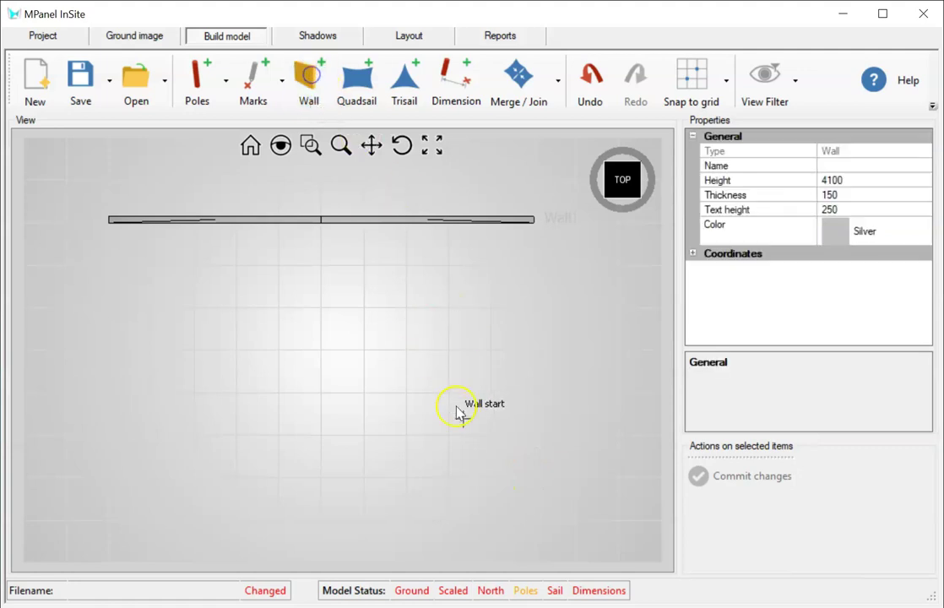
{"action": "left_click", "coordinate": [528, 479]}
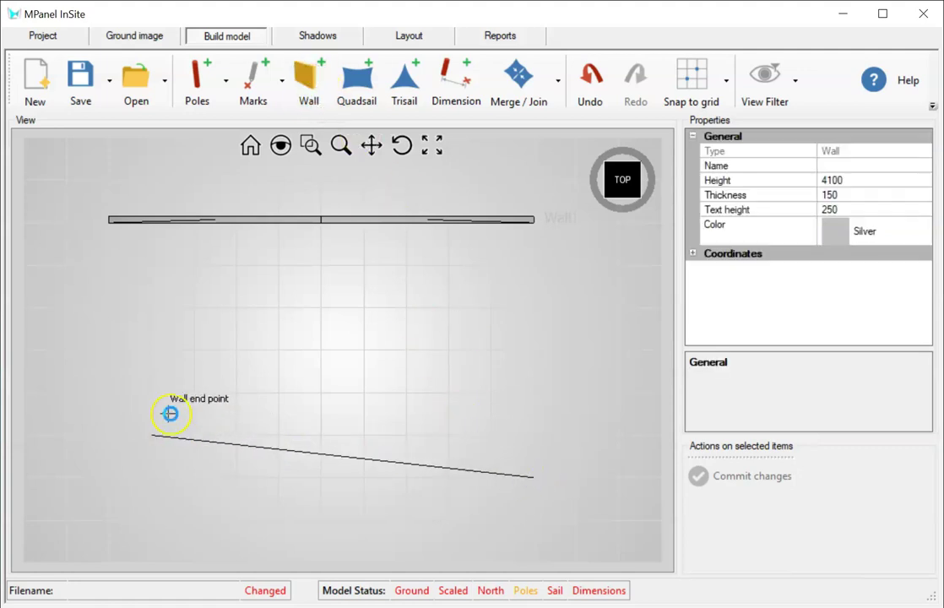
{"action": "left_click", "coordinate": [112, 422]}
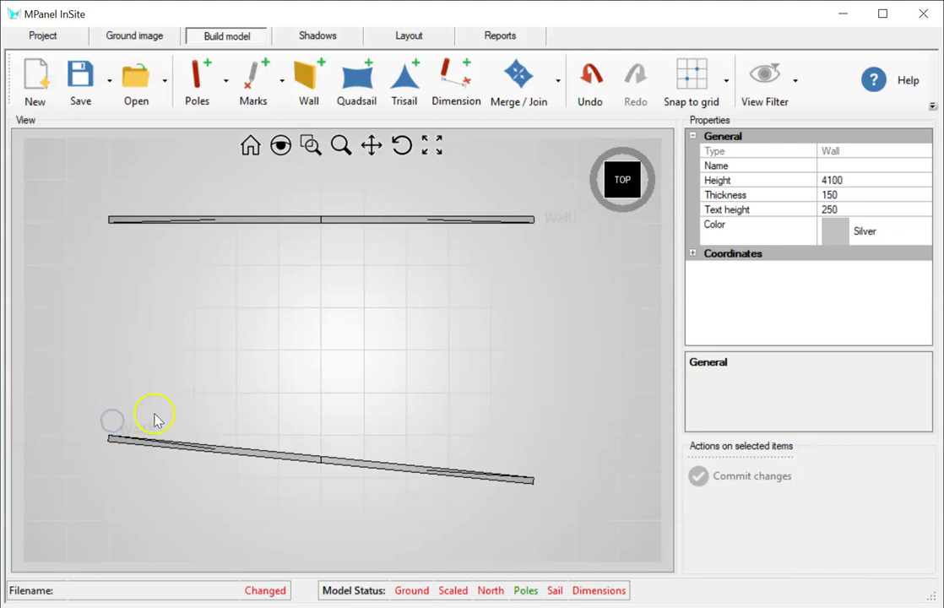
- Create a quadsail with corners A and B on the top wall and C and D on the lower wall
{"action": "left_click", "coordinate": [360, 83]}
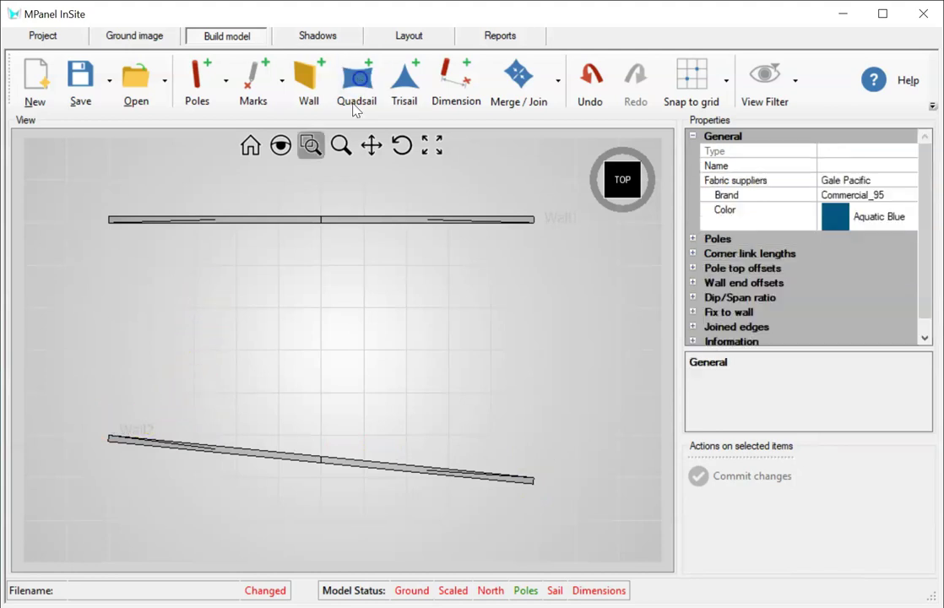
{"action": "left_click", "coordinate": [121, 222]}
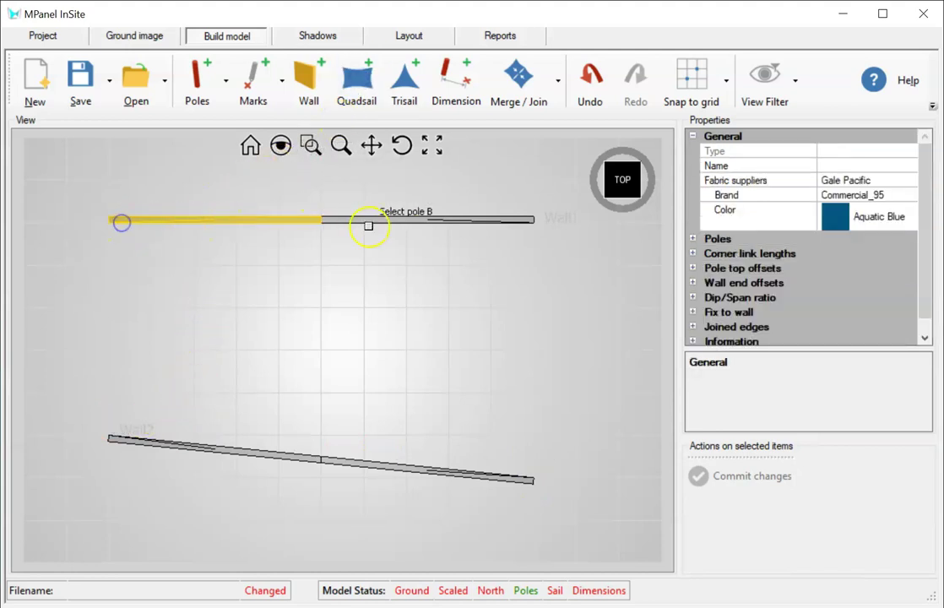
{"action": "left_click", "coordinate": [405, 223]}
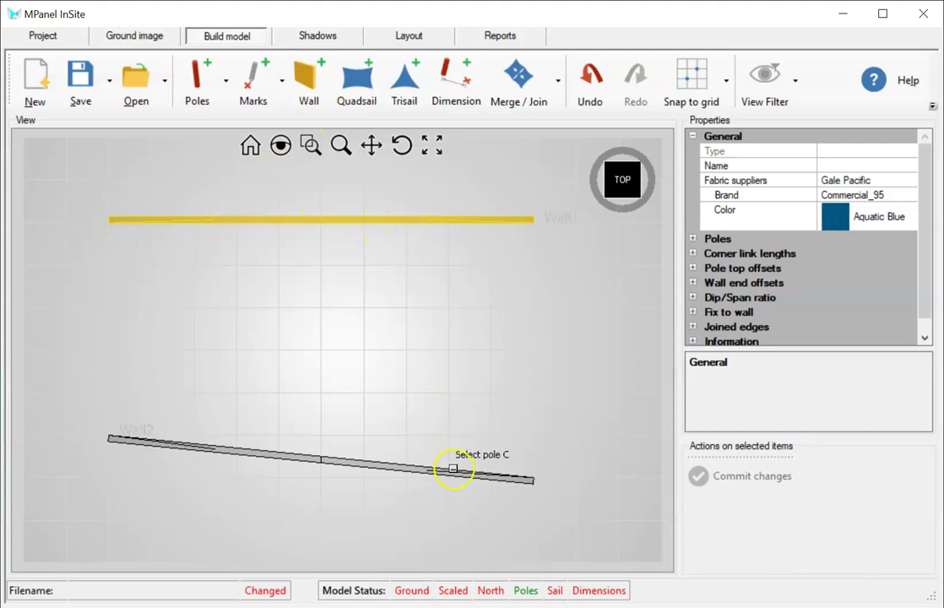
{"action": "left_click", "coordinate": [453, 468]}
{"action": "left_click", "coordinate": [131, 436]}
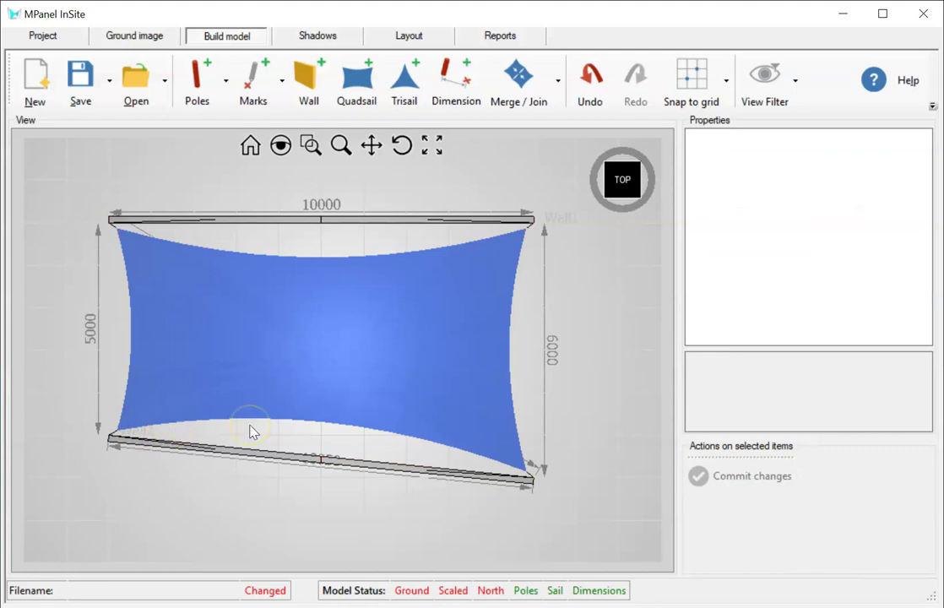
- Fix the sail's edge AB to the top wall and commit the change
{"action": "left_click", "coordinate": [305, 337]}
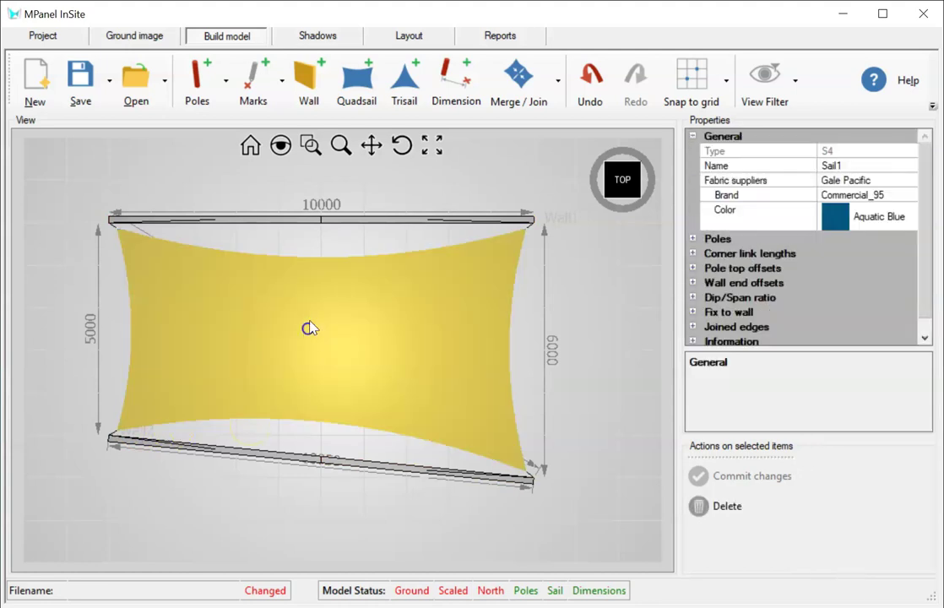
{"action": "left_click", "coordinate": [693, 311]}
{"action": "scroll", "coordinate": [760, 278], "scroll_direction": "down", "scroll_amount": 2}
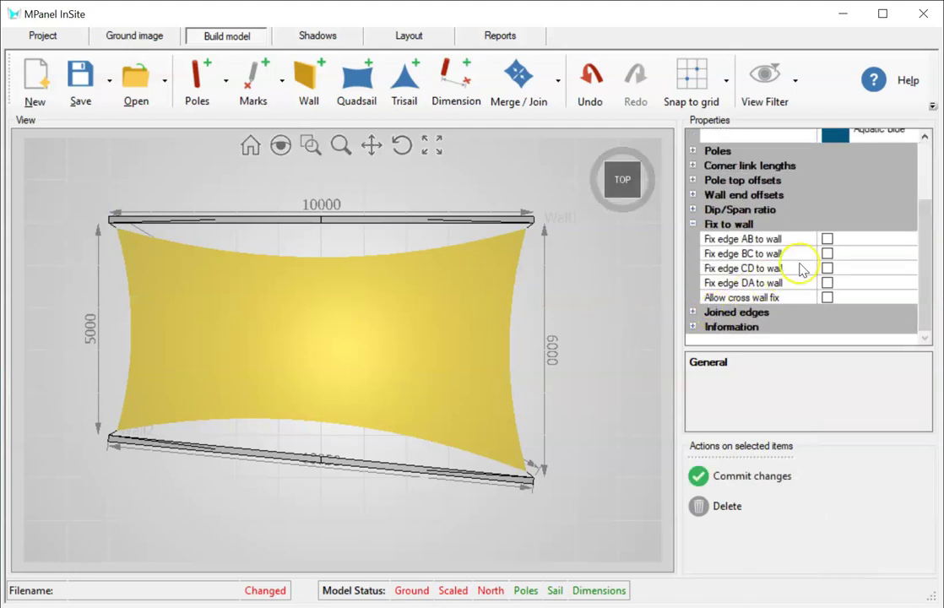
{"action": "left_click", "coordinate": [828, 240]}
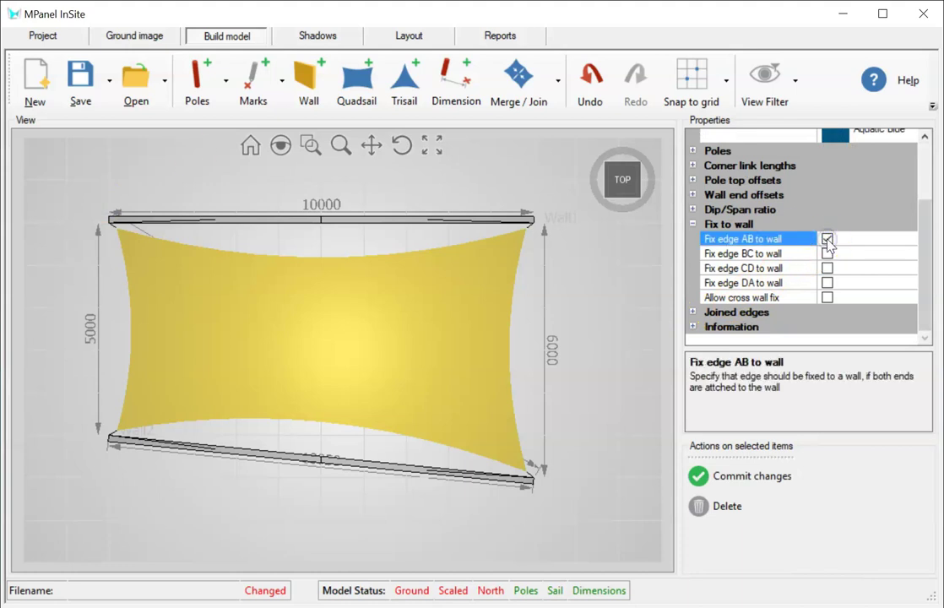
{"action": "left_click", "coordinate": [737, 477]}
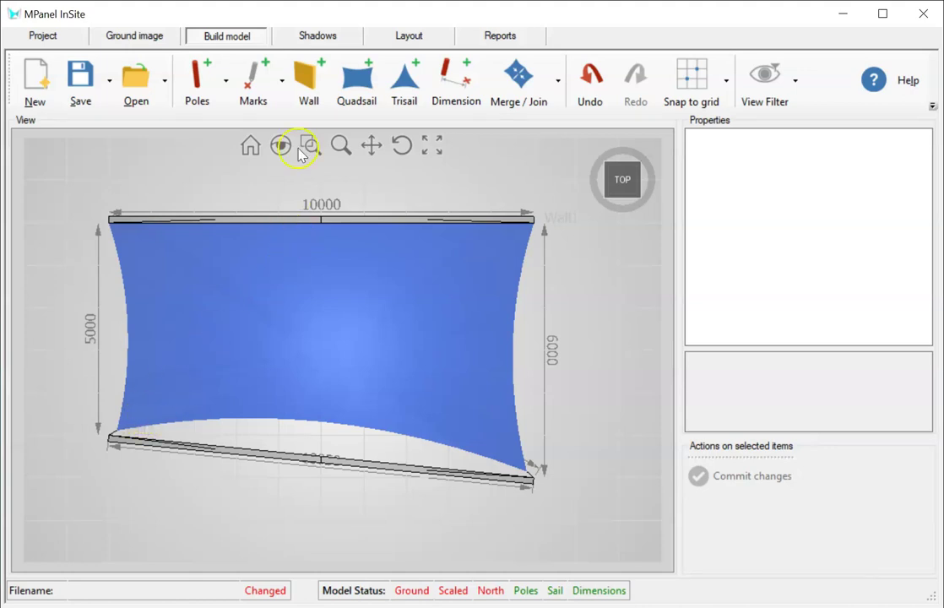
- Draw a third wall along the sail's left side, from its bottom-left to top-left corner
{"action": "left_click", "coordinate": [309, 85]}
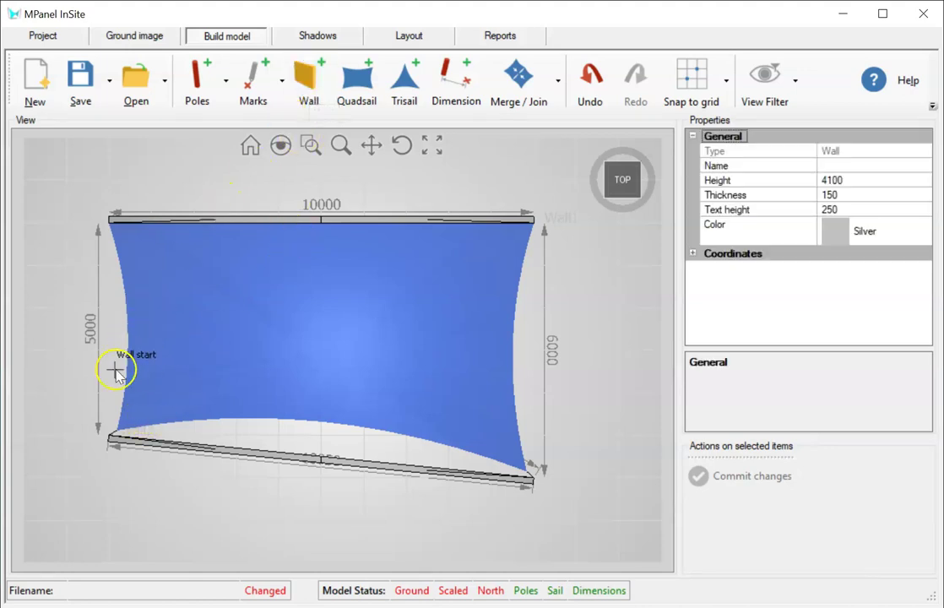
{"action": "left_click", "coordinate": [108, 437]}
{"action": "left_click", "coordinate": [107, 221]}
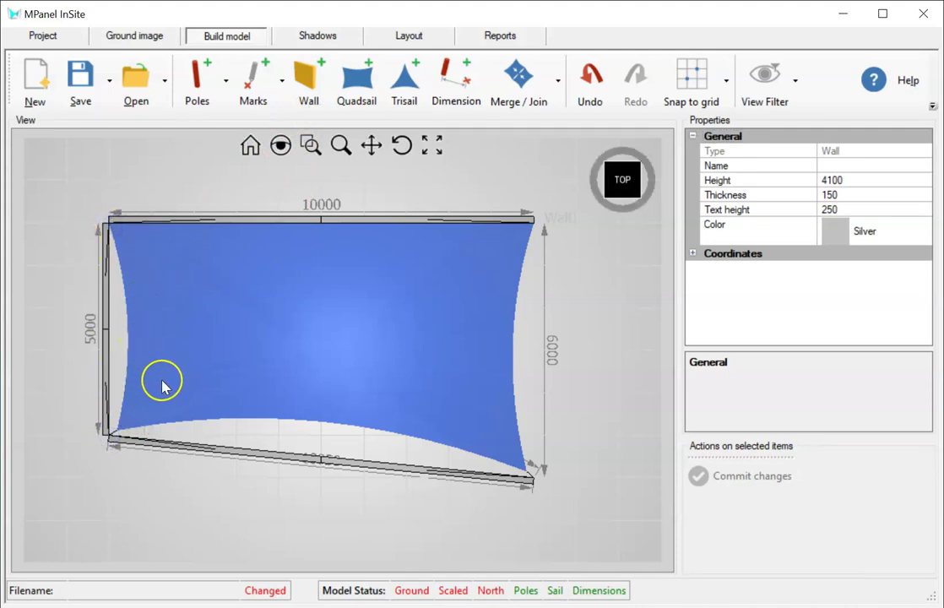
{"action": "left_click", "coordinate": [402, 145]}
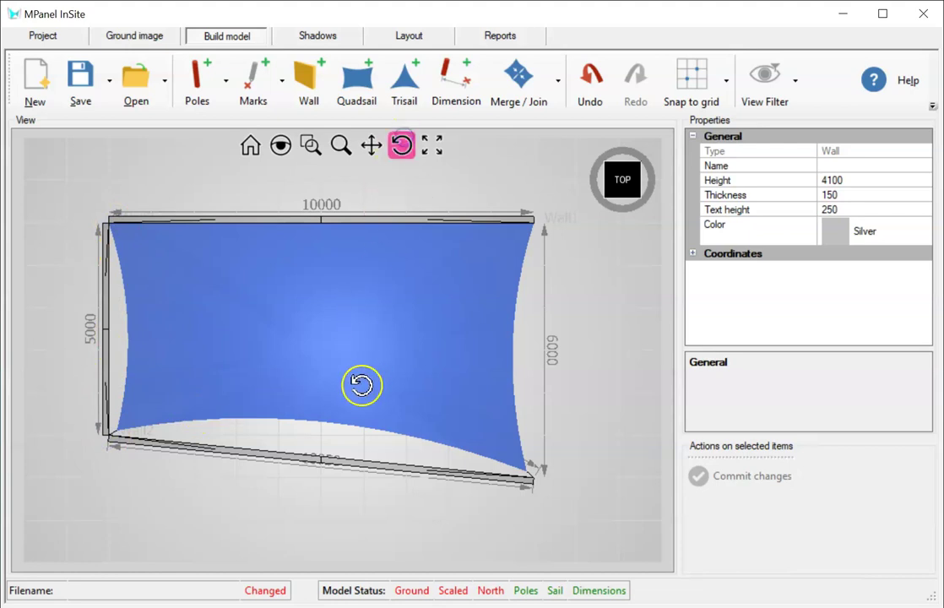
{"action": "left_click_drag", "start_coordinate": [361, 385], "coordinate": [253, 375]}
{"action": "right_click", "coordinate": [285, 342]}
- Fix the sail's edge DA to the wall too, allow cross-wall fixing, and commit
{"action": "left_click", "coordinate": [238, 245]}
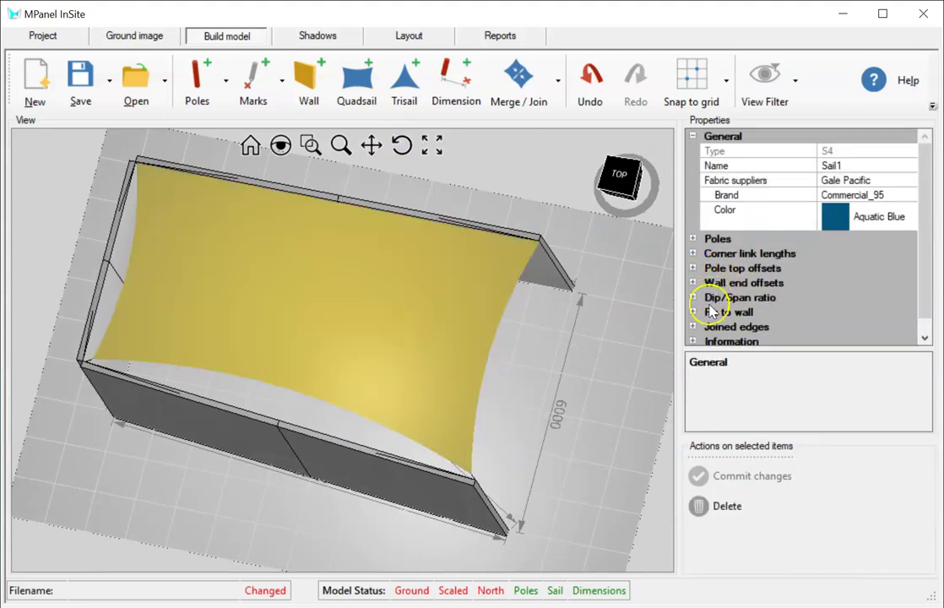
{"action": "left_click", "coordinate": [693, 311]}
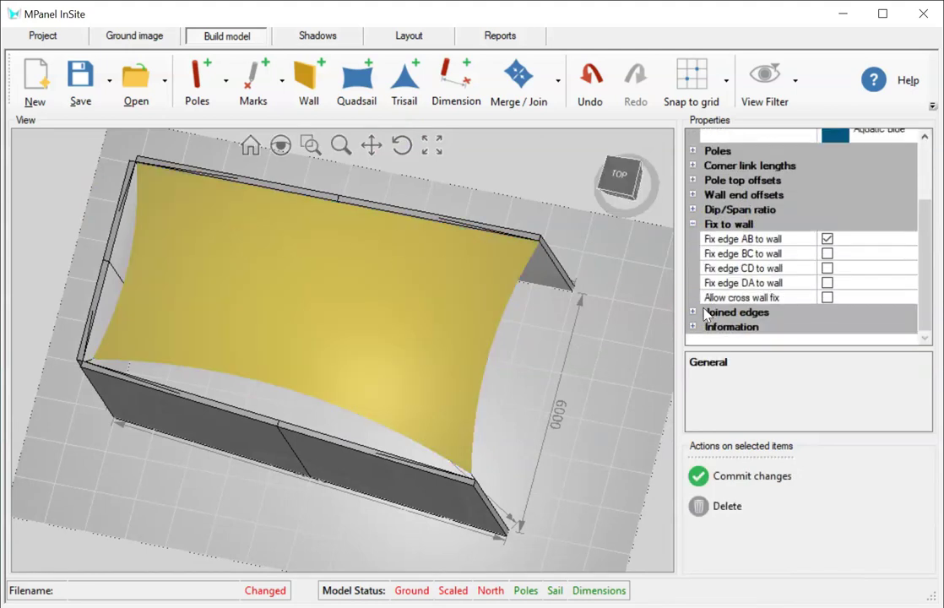
{"action": "left_click", "coordinate": [828, 283]}
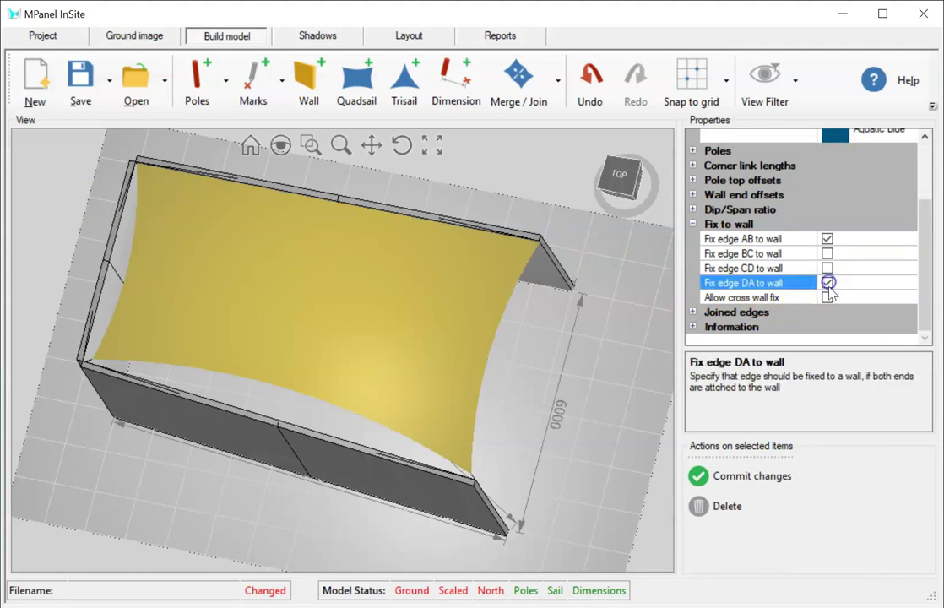
{"action": "left_click", "coordinate": [830, 298]}
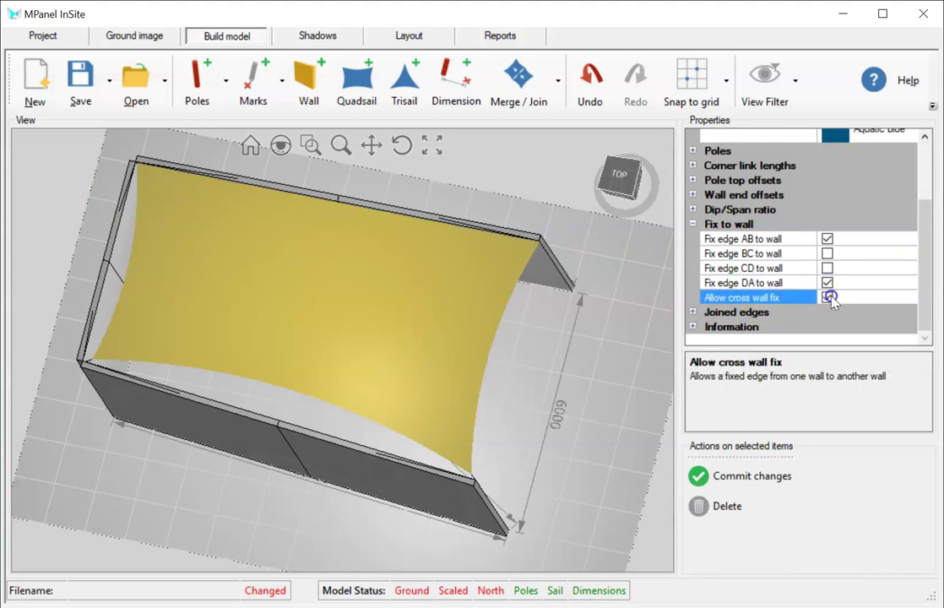
{"action": "left_click", "coordinate": [742, 473]}
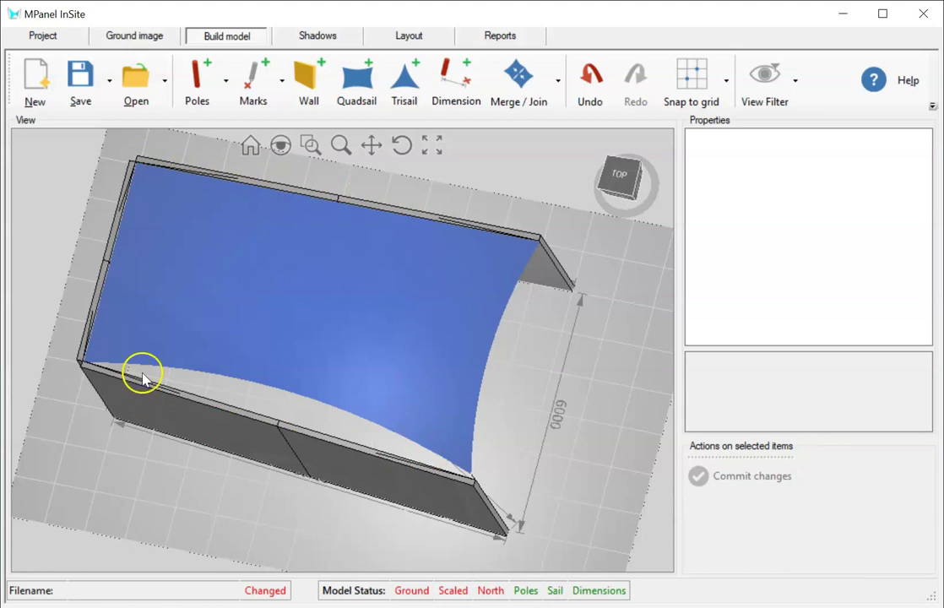
- Raise the sail's pole top Offset A from 100 to 1100 and commit
{"action": "left_click", "coordinate": [149, 242]}
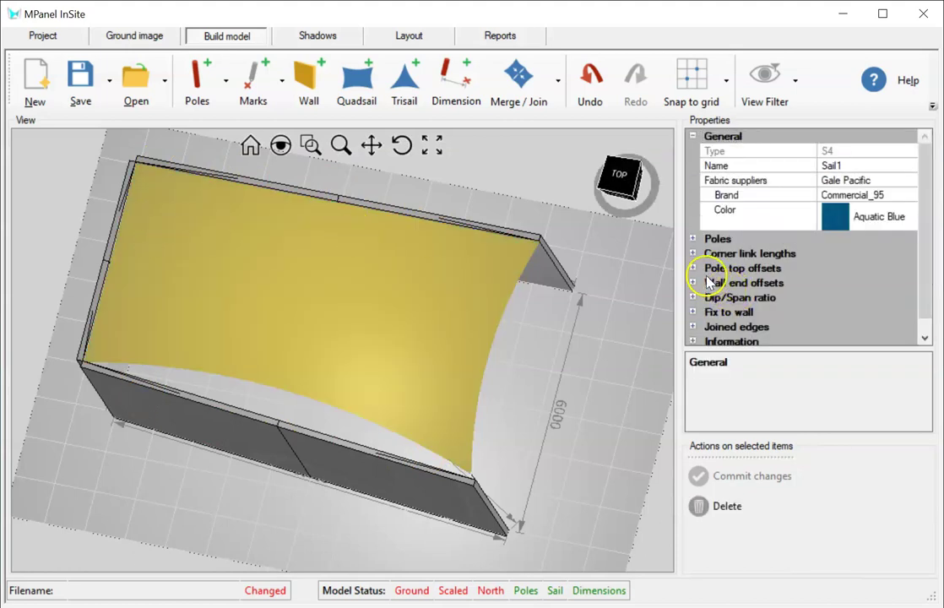
{"action": "left_click", "coordinate": [694, 268]}
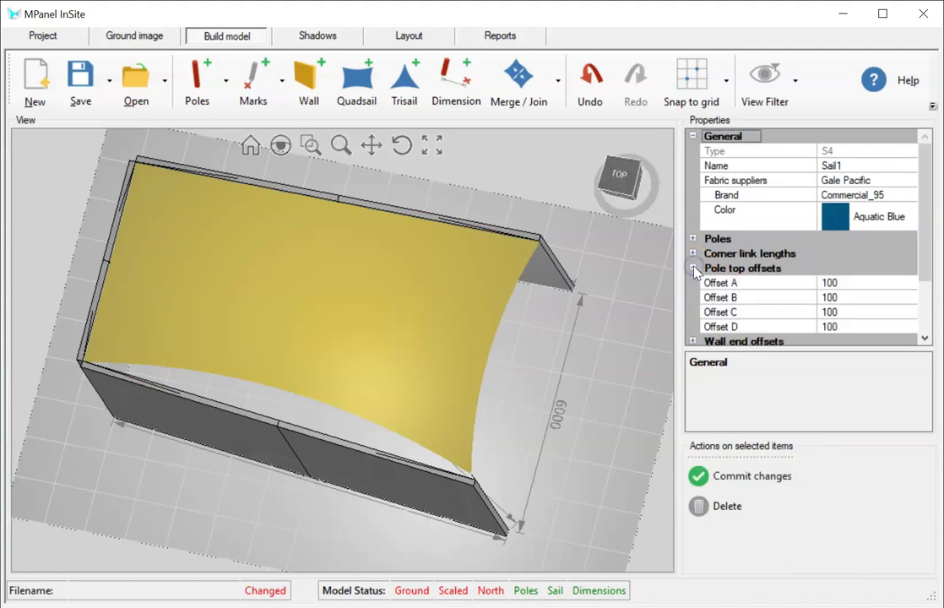
{"action": "left_click", "coordinate": [828, 286]}
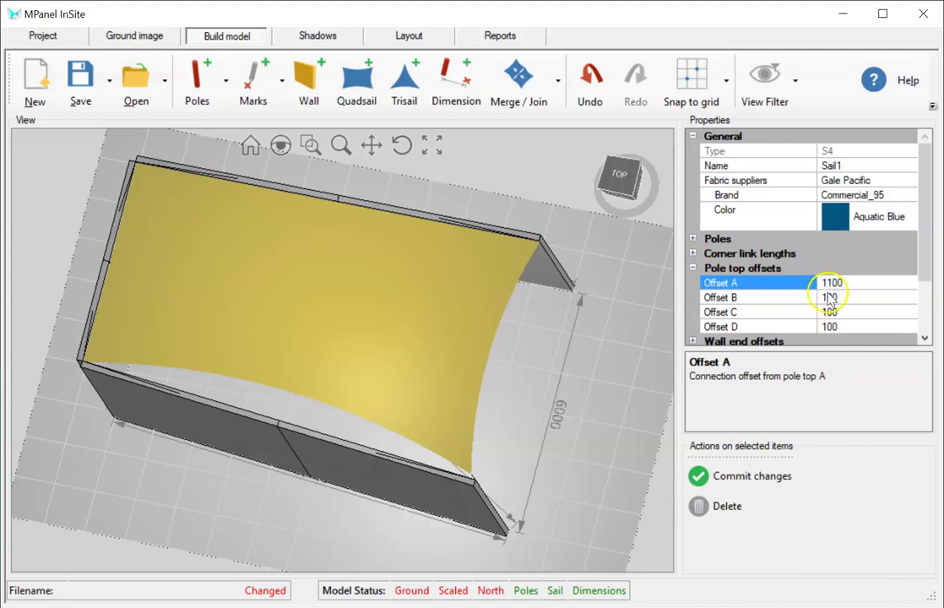
{"action": "left_click", "coordinate": [747, 477]}
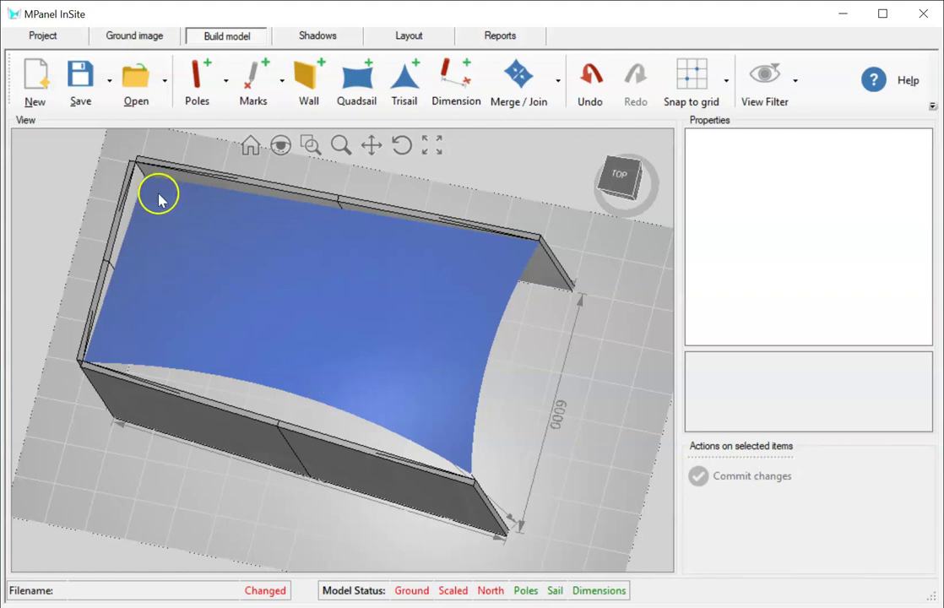
{"action": "scroll", "coordinate": [147, 185], "scroll_direction": "up", "scroll_amount": 2}
{"action": "scroll", "coordinate": [148, 190], "scroll_direction": "down", "scroll_amount": 2}
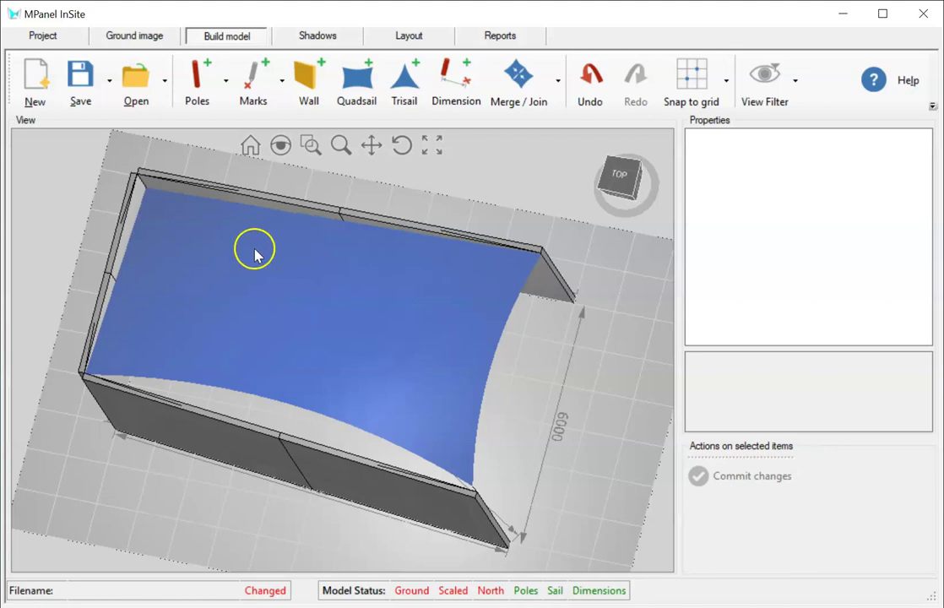
- In top view, place Pole1 beyond the sail's open end
{"action": "left_click", "coordinate": [614, 180]}
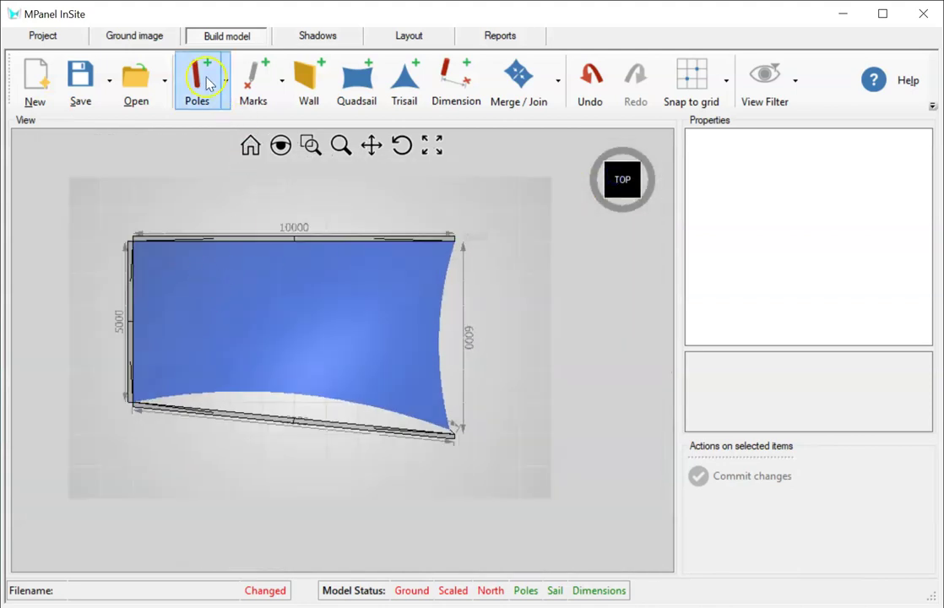
{"action": "left_click", "coordinate": [206, 84]}
{"action": "left_click", "coordinate": [549, 336]}
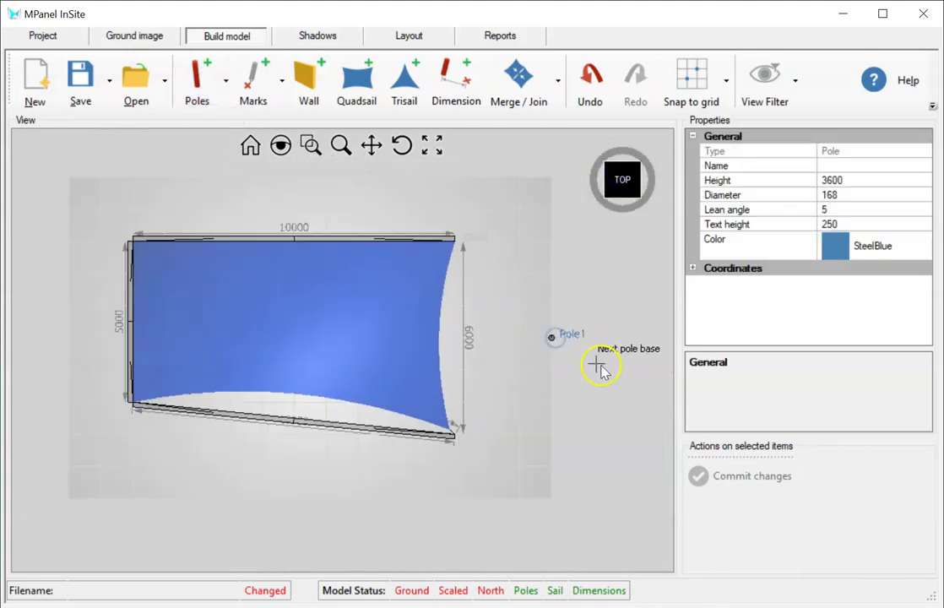
{"action": "scroll", "coordinate": [575, 347], "scroll_direction": "up", "scroll_amount": 1}
- Create a triangular sail from the upper wall end to Pole1 to the lower wall end
{"action": "left_click", "coordinate": [404, 89]}
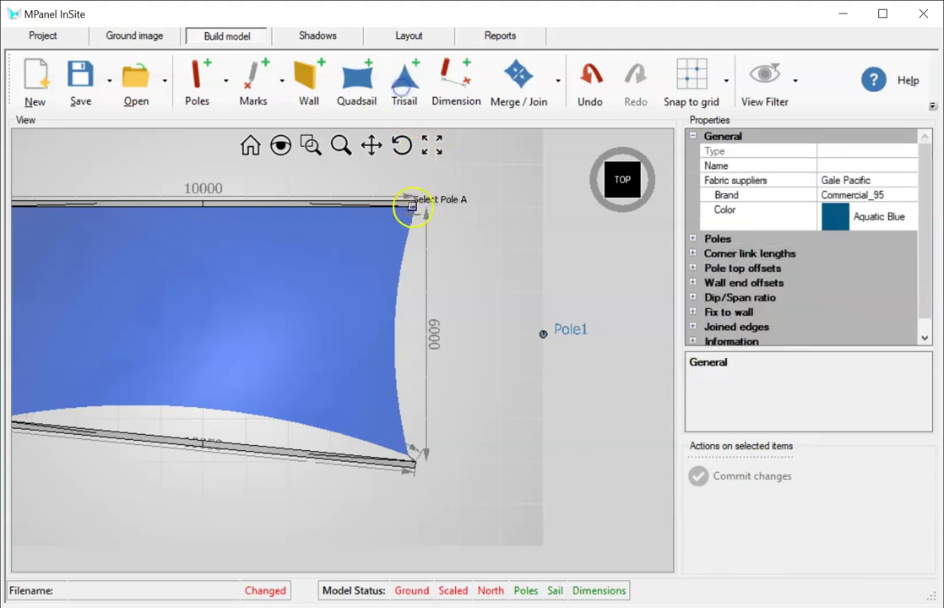
{"action": "left_click", "coordinate": [414, 204]}
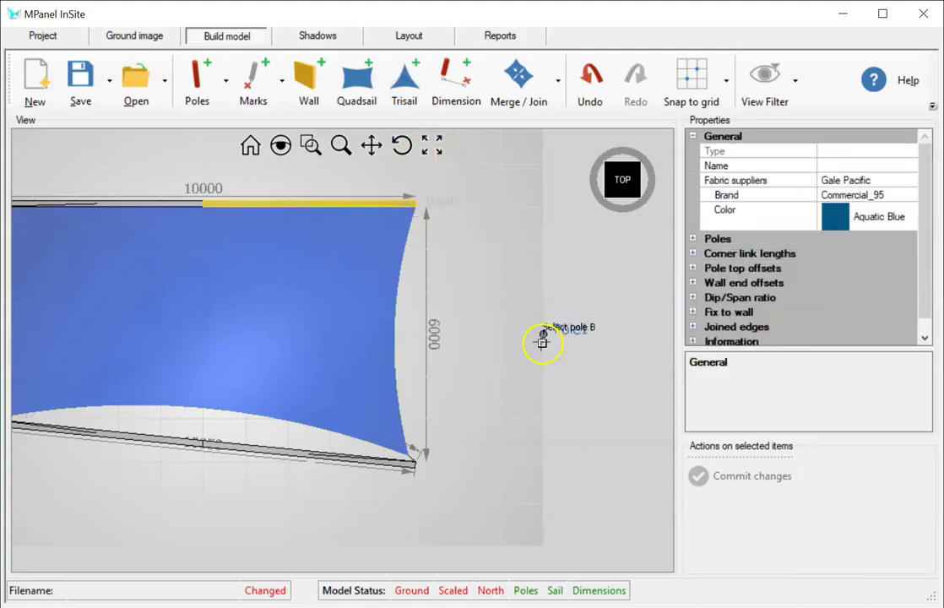
{"action": "left_click", "coordinate": [544, 334]}
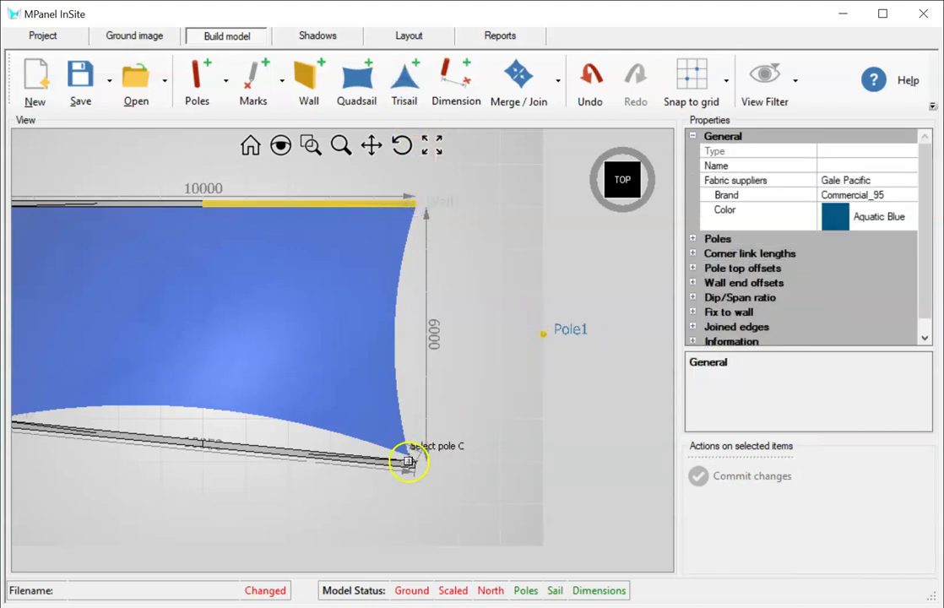
{"action": "left_click", "coordinate": [409, 459]}
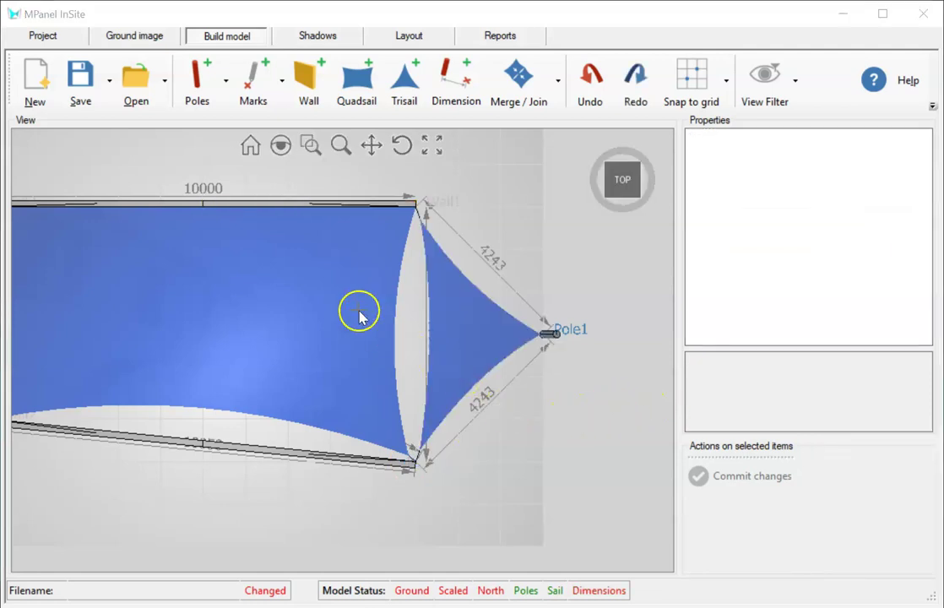
- Merge the quadsail with the triangular sail into one sail
{"action": "left_click", "coordinate": [522, 78]}
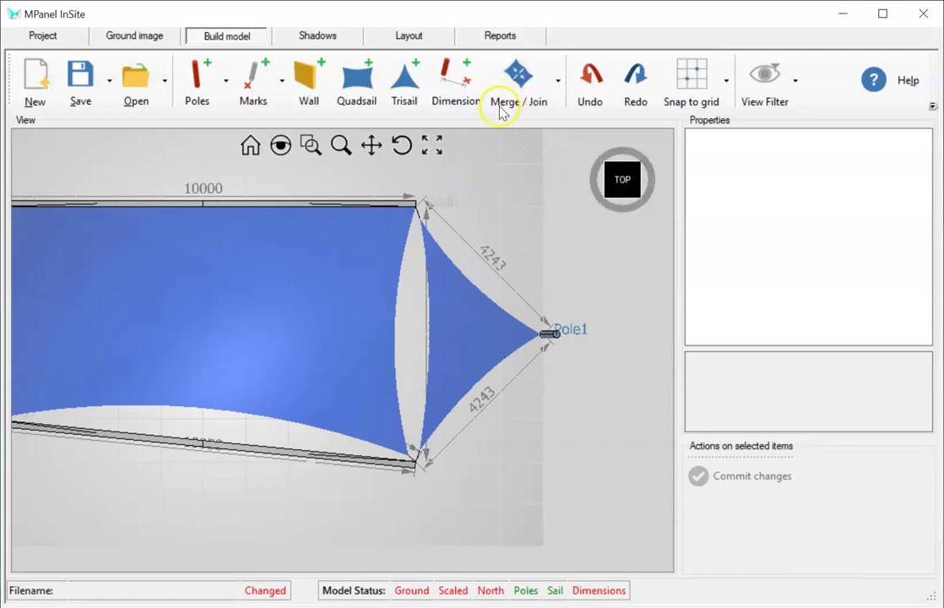
{"action": "left_click", "coordinate": [518, 78]}
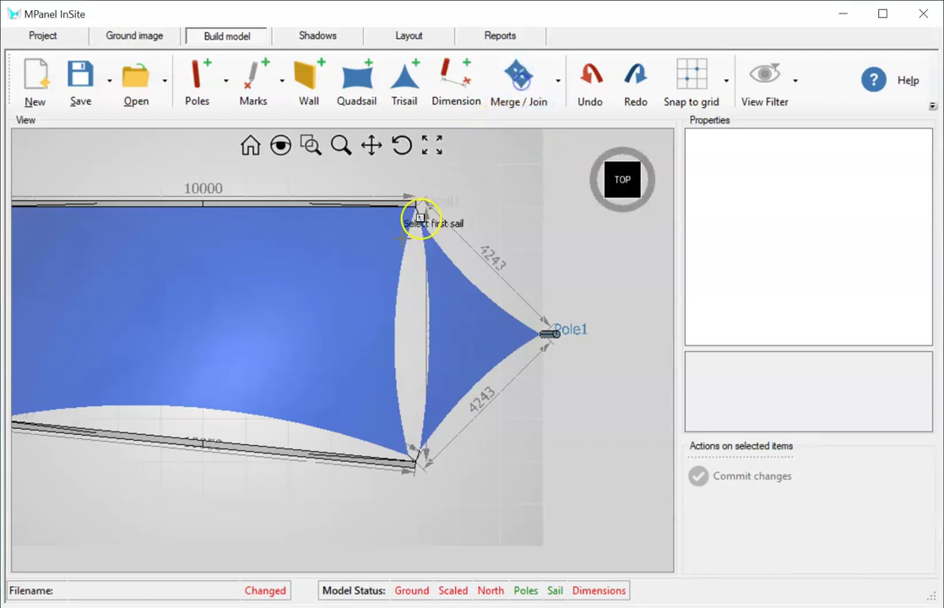
{"action": "left_click", "coordinate": [365, 299]}
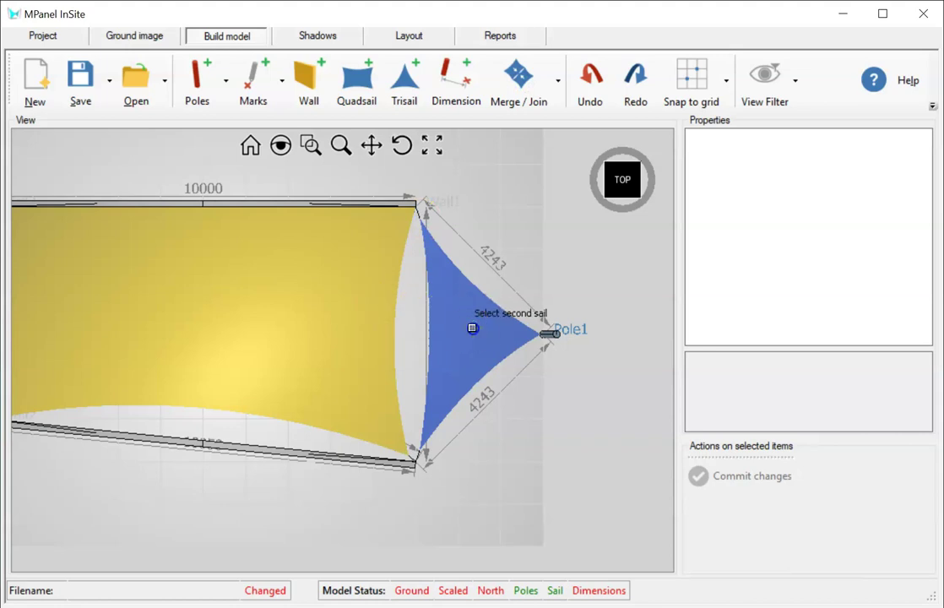
{"action": "left_click", "coordinate": [472, 328]}
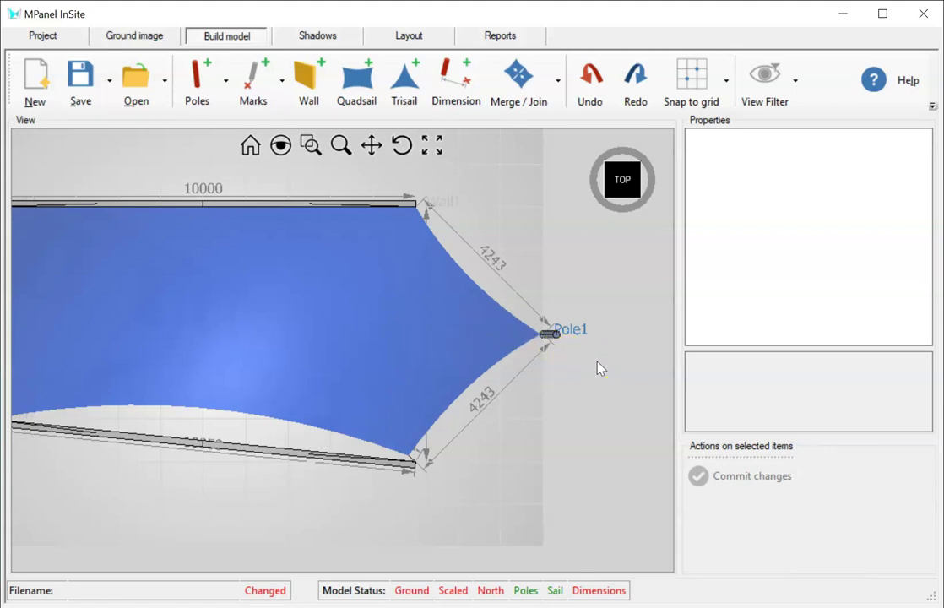
- Change the pole's Name property from Pole1 to Pole10 and commit the change
{"action": "scroll", "coordinate": [612, 342], "scroll_direction": "up", "scroll_amount": 1}
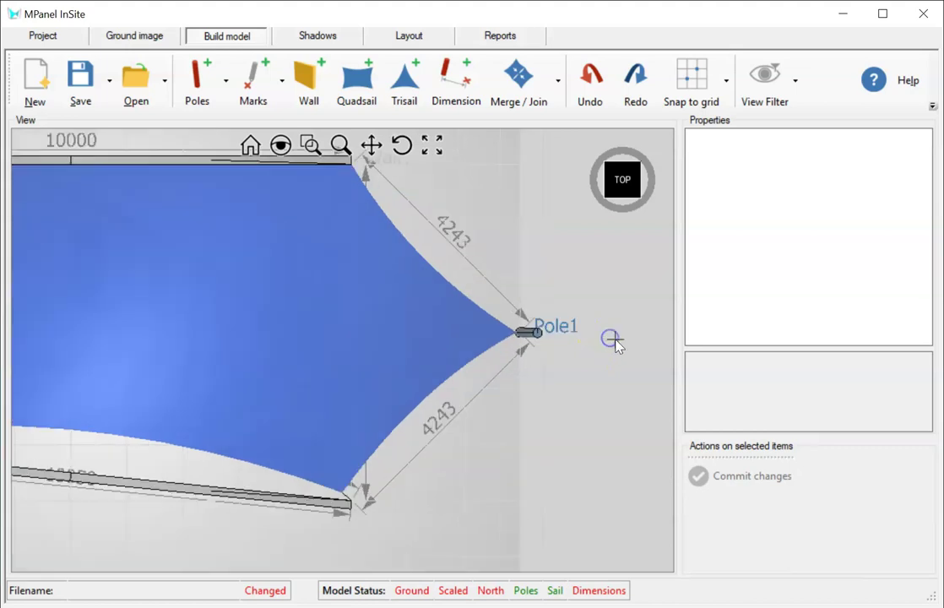
{"action": "scroll", "coordinate": [610, 341], "scroll_direction": "up", "scroll_amount": 1}
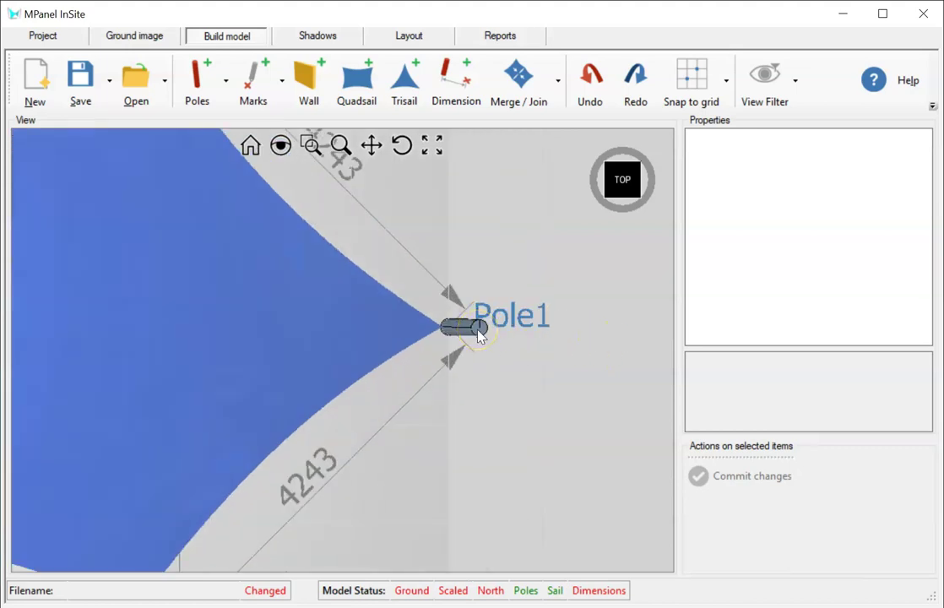
{"action": "left_click", "coordinate": [479, 335]}
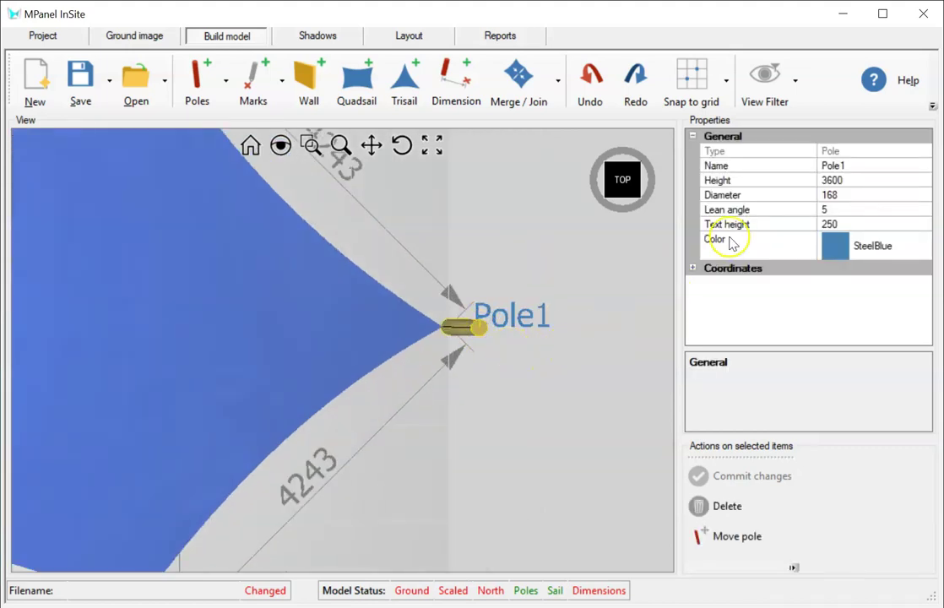
{"action": "left_click", "coordinate": [849, 166]}
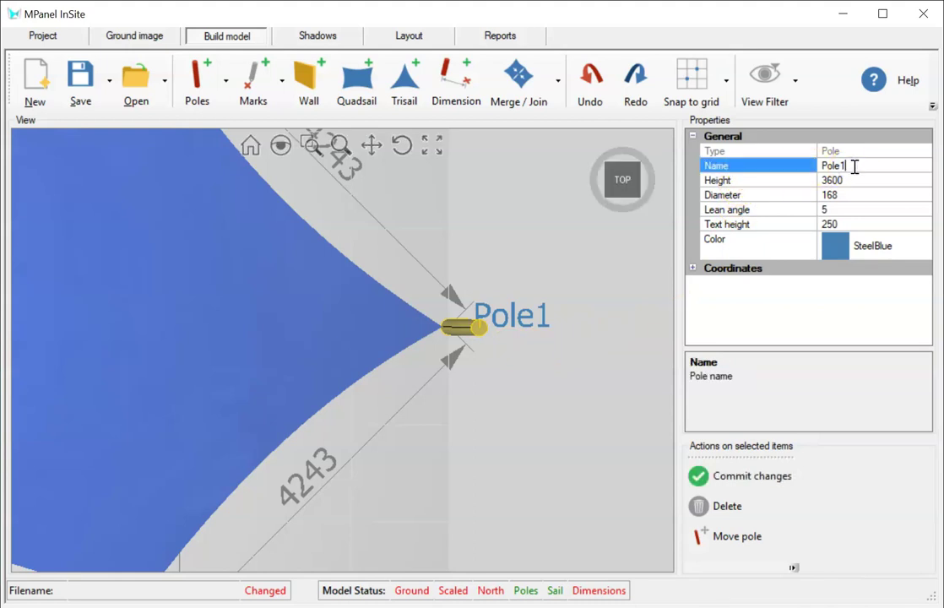
{"action": "type", "text": "0"}
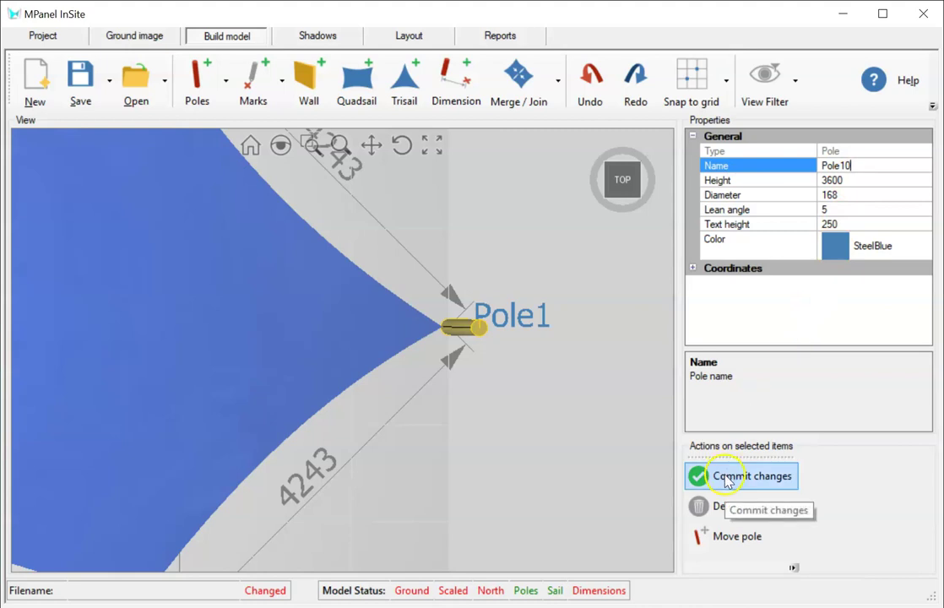
{"action": "left_click", "coordinate": [709, 478]}
{"action": "scroll", "coordinate": [589, 304], "scroll_direction": "up", "scroll_amount": 2}
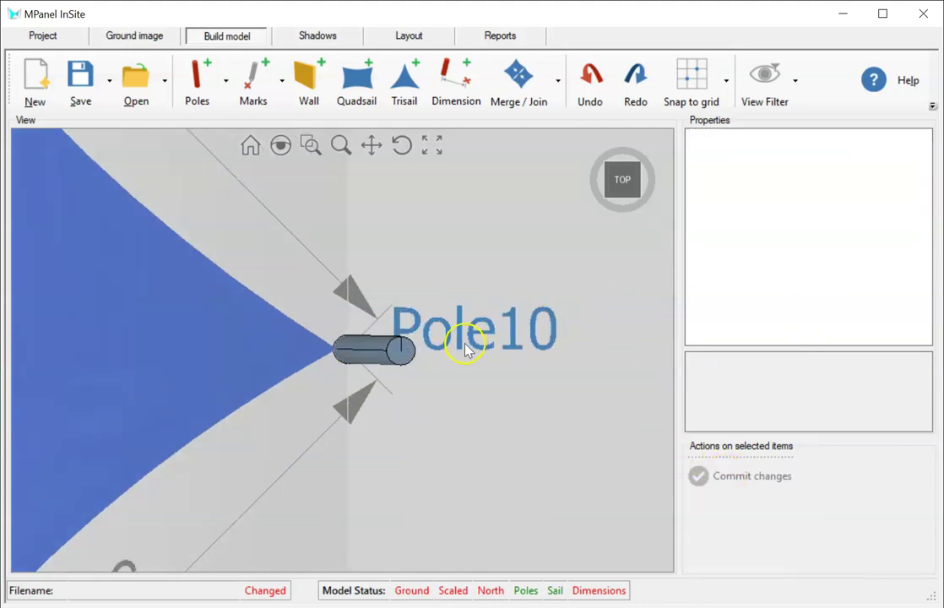
{"action": "scroll", "coordinate": [473, 355], "scroll_direction": "down", "scroll_amount": 3}
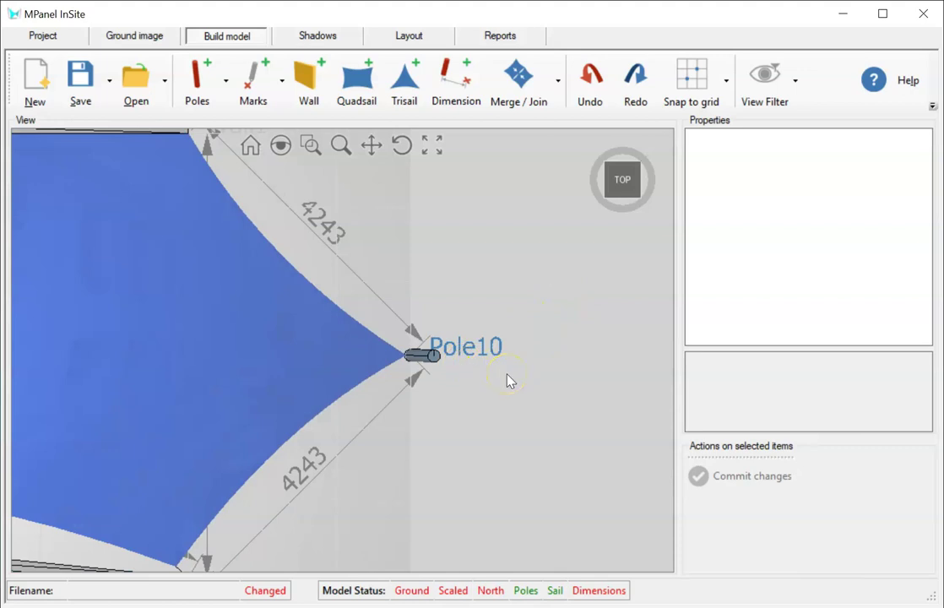
{"action": "scroll", "coordinate": [507, 380], "scroll_direction": "down", "scroll_amount": 3}
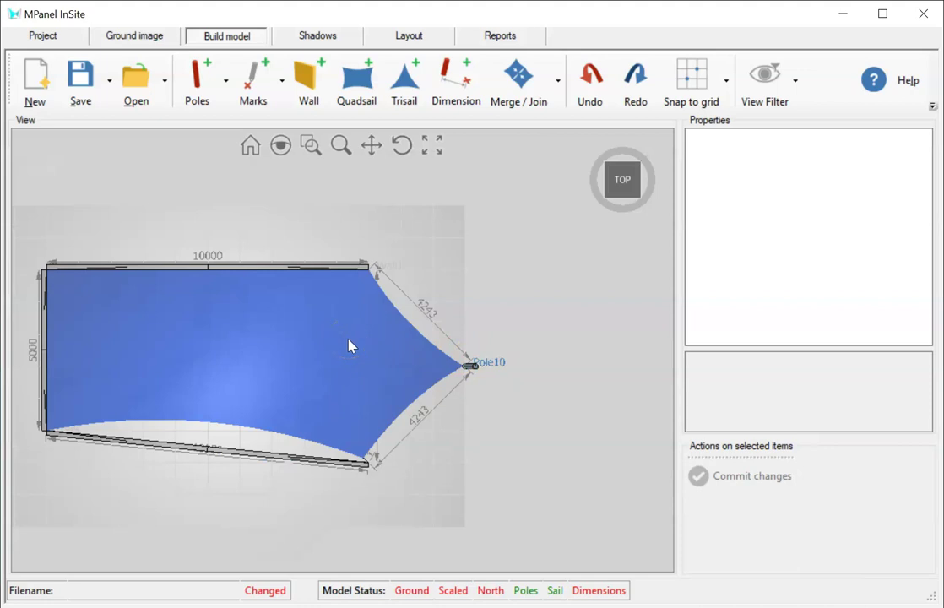
- Select Sail1 and expand its Information group to show area 49.0 Sq Meters and perimeter 31025 mm
{"action": "left_click_drag", "start_coordinate": [422, 354], "coordinate": [530, 394]}
{"action": "left_click", "coordinate": [317, 350]}
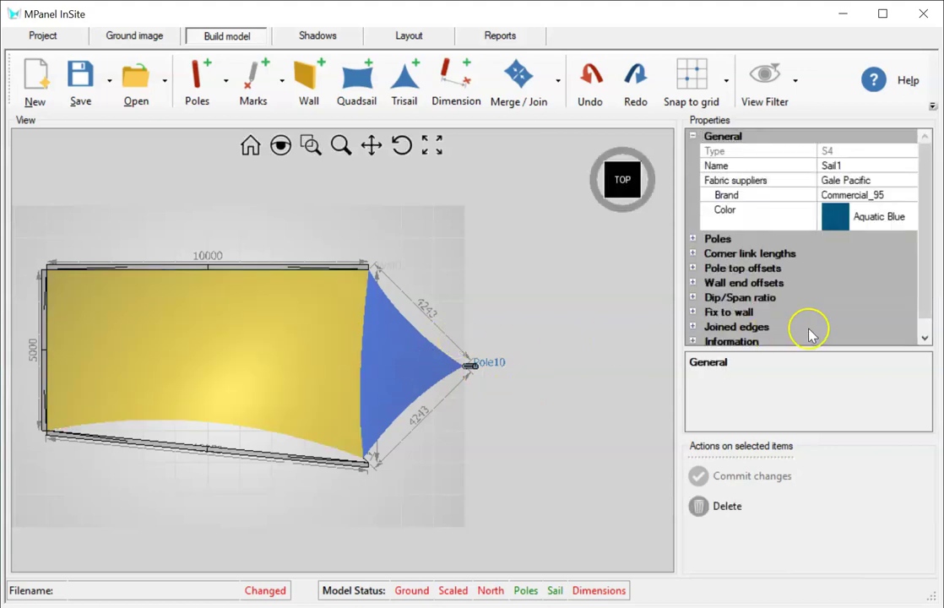
{"action": "scroll", "coordinate": [911, 315], "scroll_direction": "down", "scroll_amount": 1}
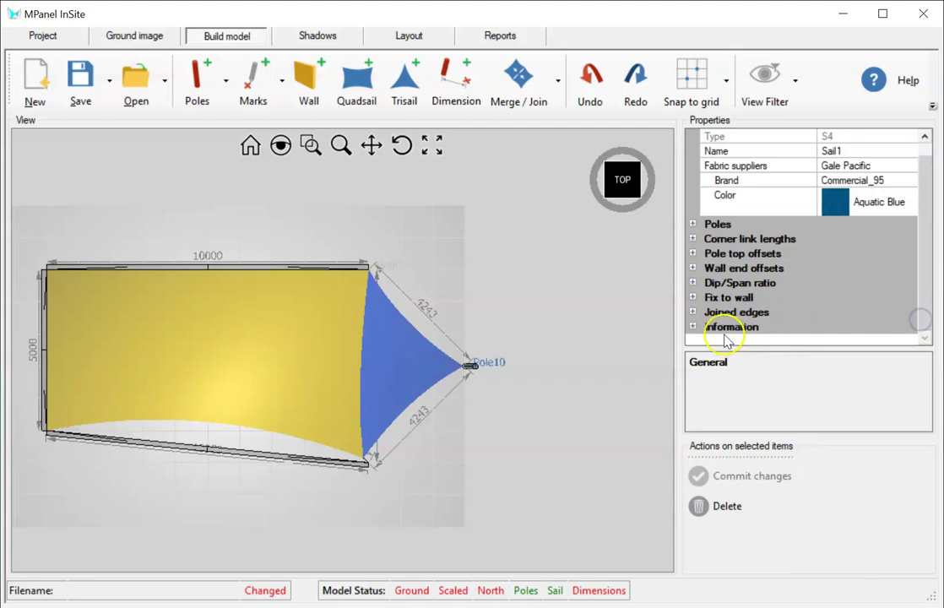
{"action": "left_click", "coordinate": [696, 327]}
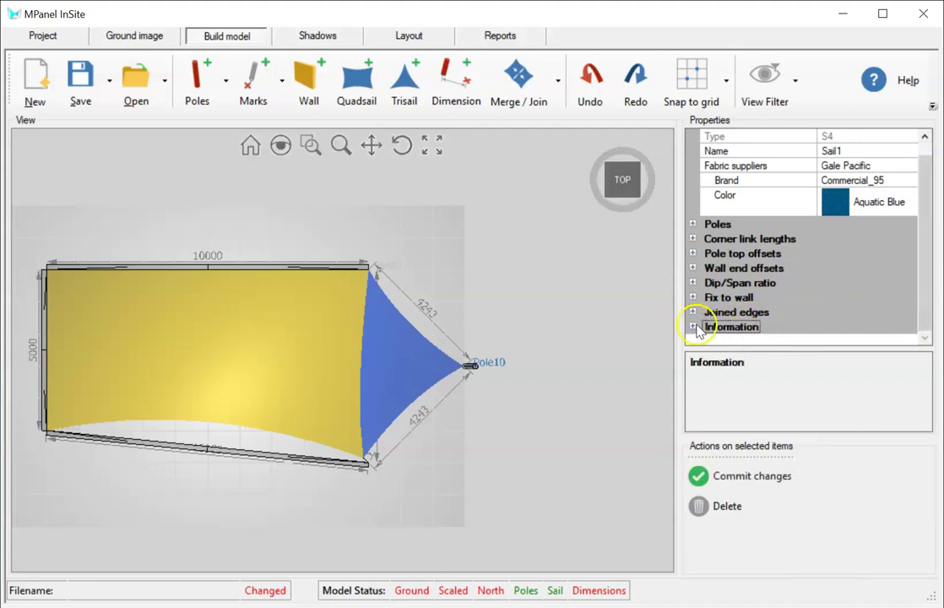
{"action": "left_click", "coordinate": [693, 327]}
{"action": "scroll", "coordinate": [783, 327], "scroll_direction": "down", "scroll_amount": 2}
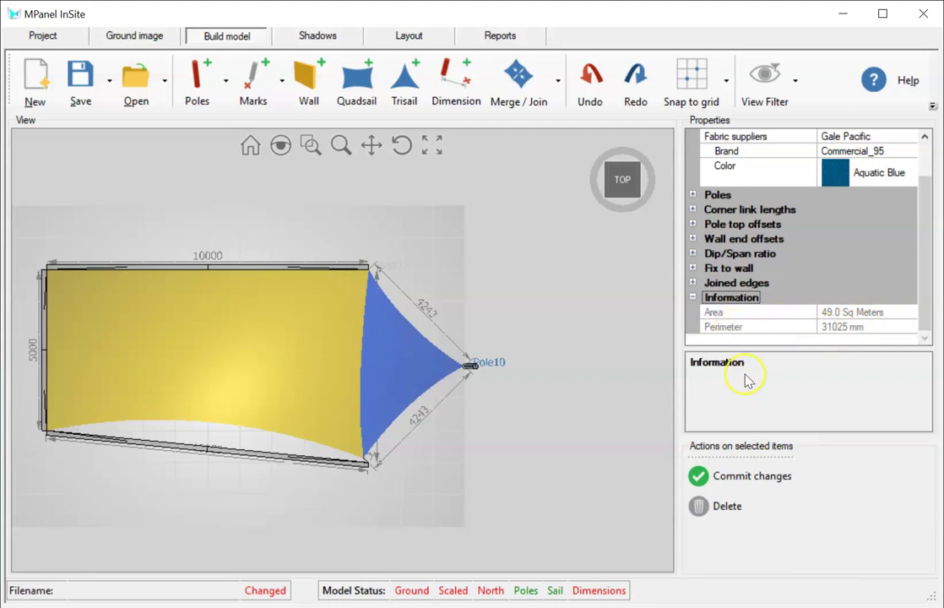
- Clear the selection, then select the rectangular sail and add the triangular sail to it
{"action": "left_click", "coordinate": [598, 431]}
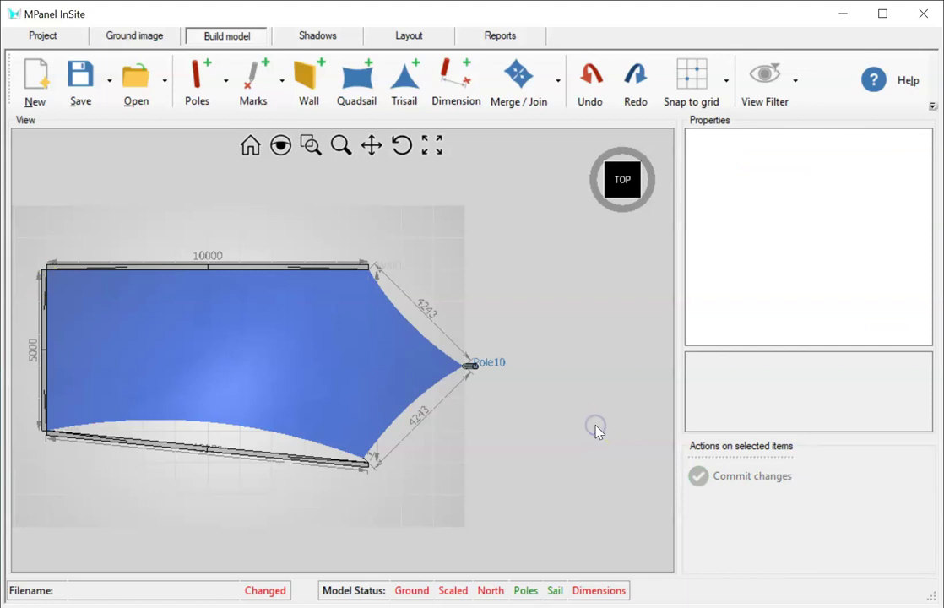
{"action": "scroll", "coordinate": [584, 432], "scroll_direction": "down", "scroll_amount": 1}
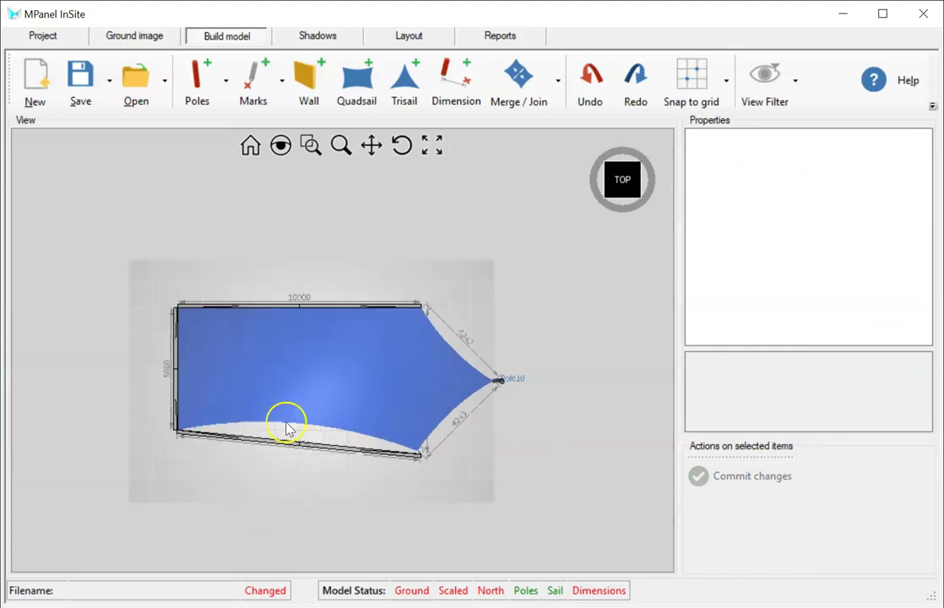
{"action": "scroll", "coordinate": [264, 407], "scroll_direction": "up", "scroll_amount": 1}
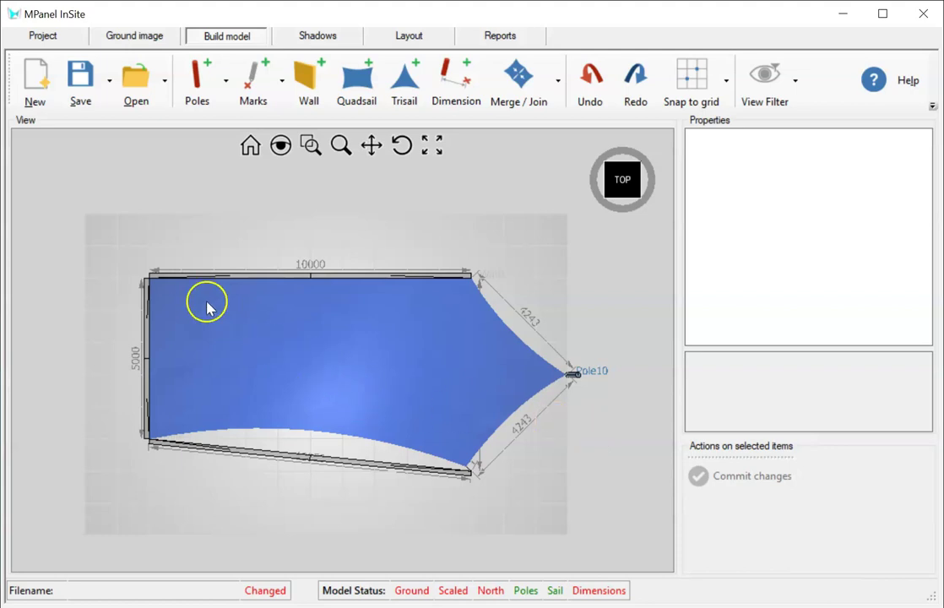
{"action": "left_click", "coordinate": [162, 276]}
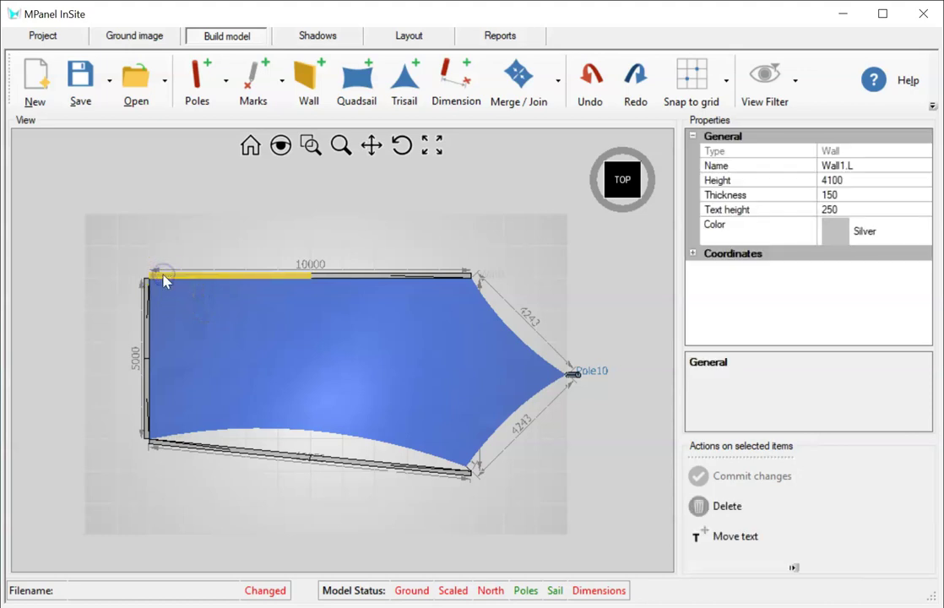
{"action": "left_click", "coordinate": [234, 358]}
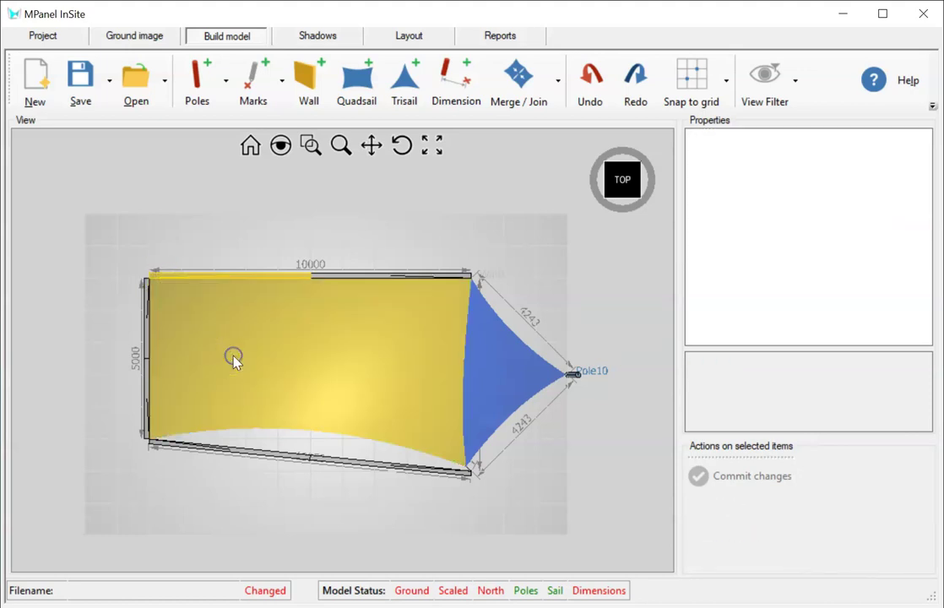
{"action": "left_click", "coordinate": [519, 378], "text": "ctrl"}
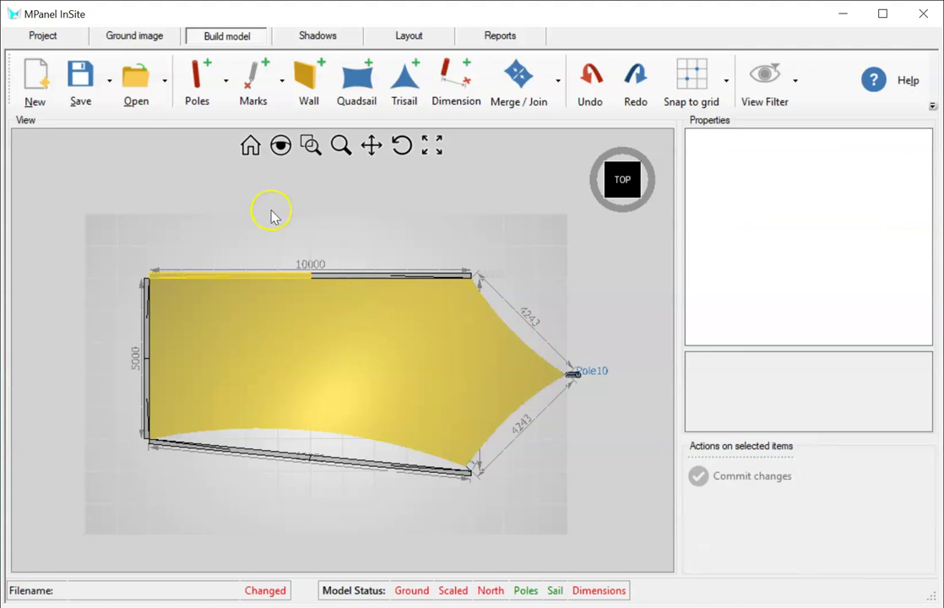
- Export the selected sails to MPanel Shade Designer as MPI test5.mpm, replacing the existing file
{"action": "left_click", "coordinate": [110, 80]}
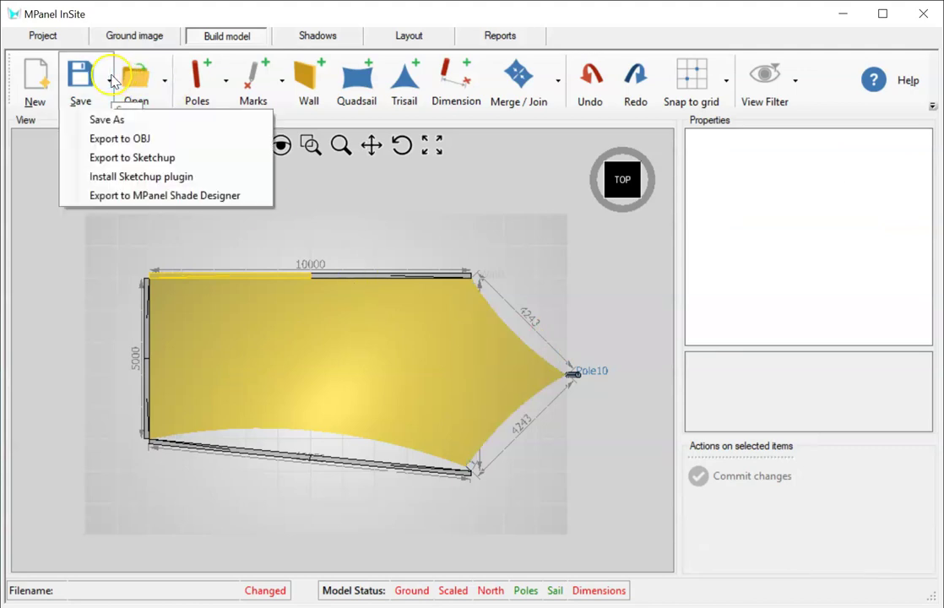
{"action": "left_click", "coordinate": [118, 197]}
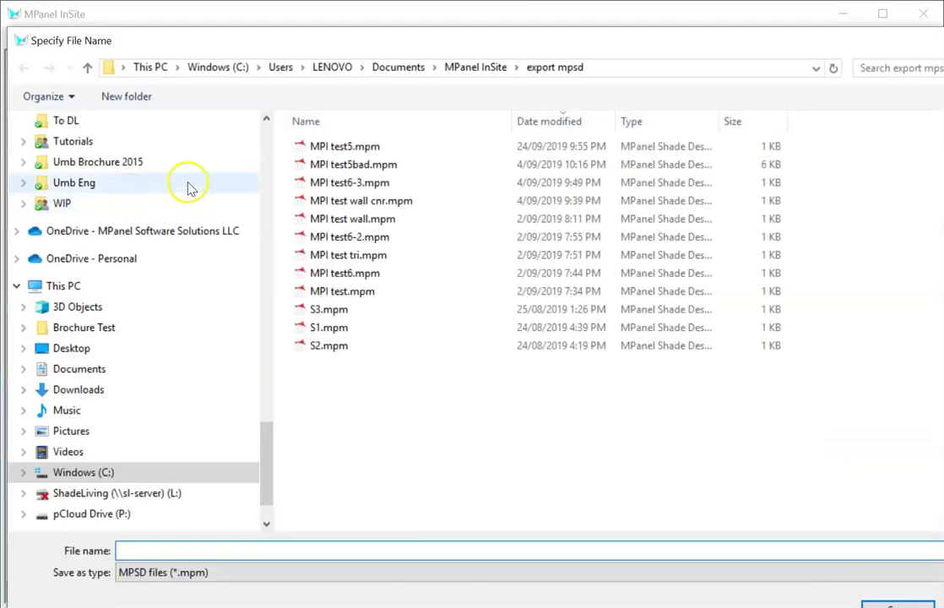
{"action": "left_click", "coordinate": [321, 146]}
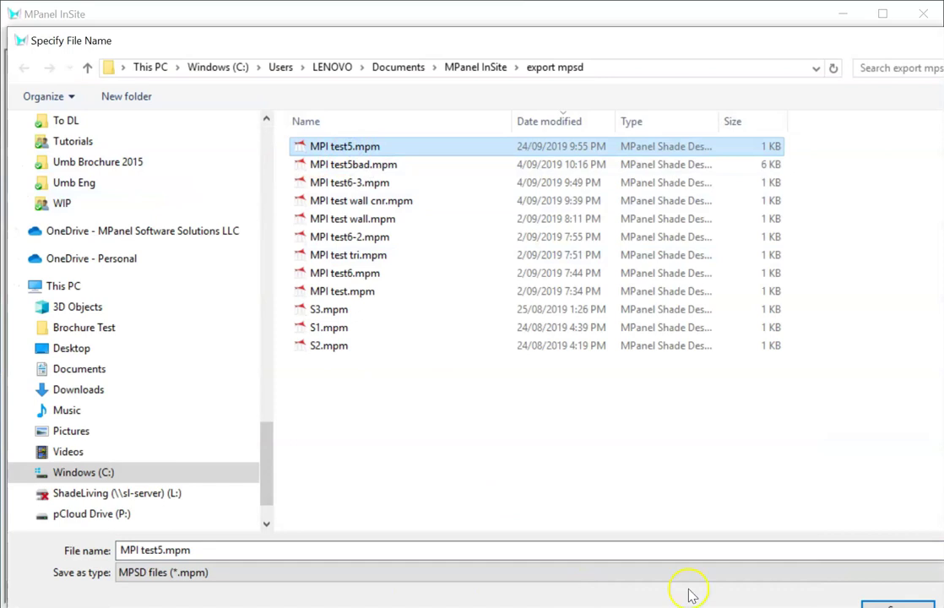
{"action": "left_click", "coordinate": [898, 605]}
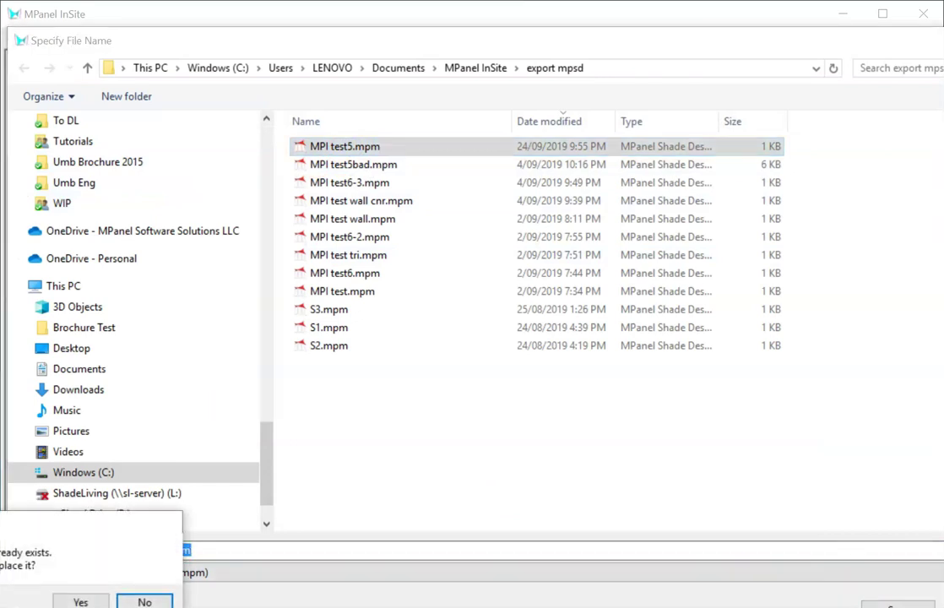
{"action": "left_click", "coordinate": [82, 601]}
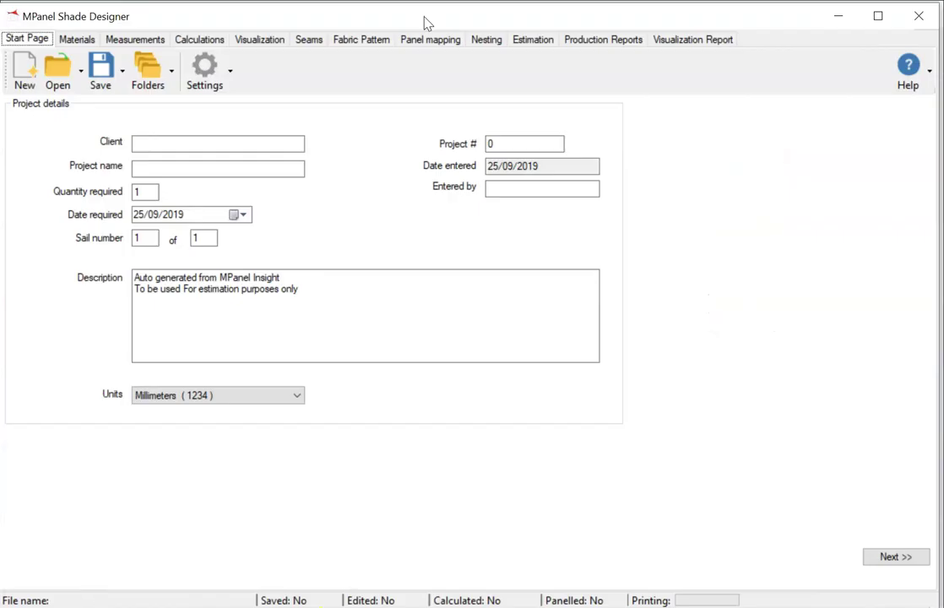
- Open MPI test5.mpm in Shade Designer and run Calculate Model
{"action": "left_click", "coordinate": [65, 74]}
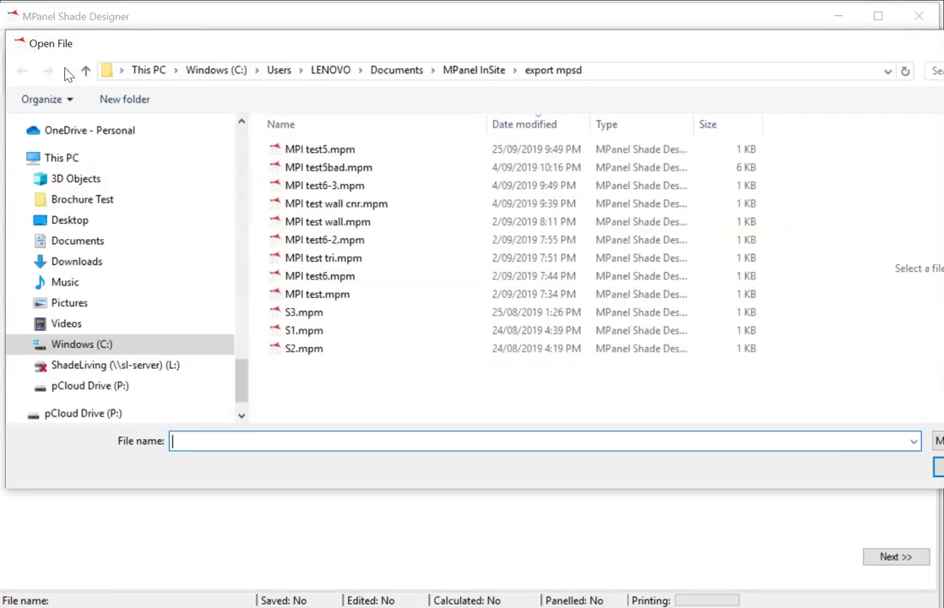
{"action": "left_click", "coordinate": [315, 157]}
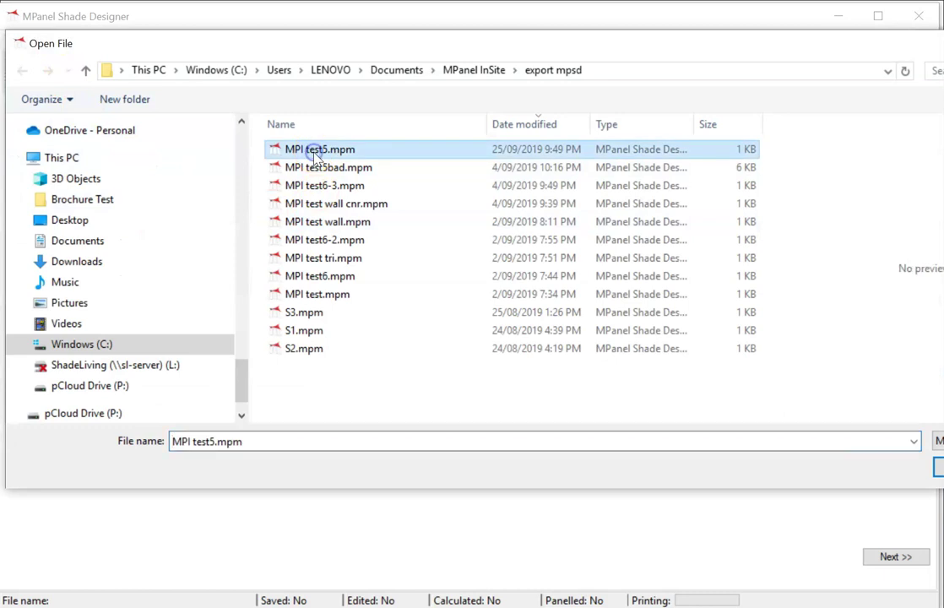
{"action": "double_click", "coordinate": [296, 310]}
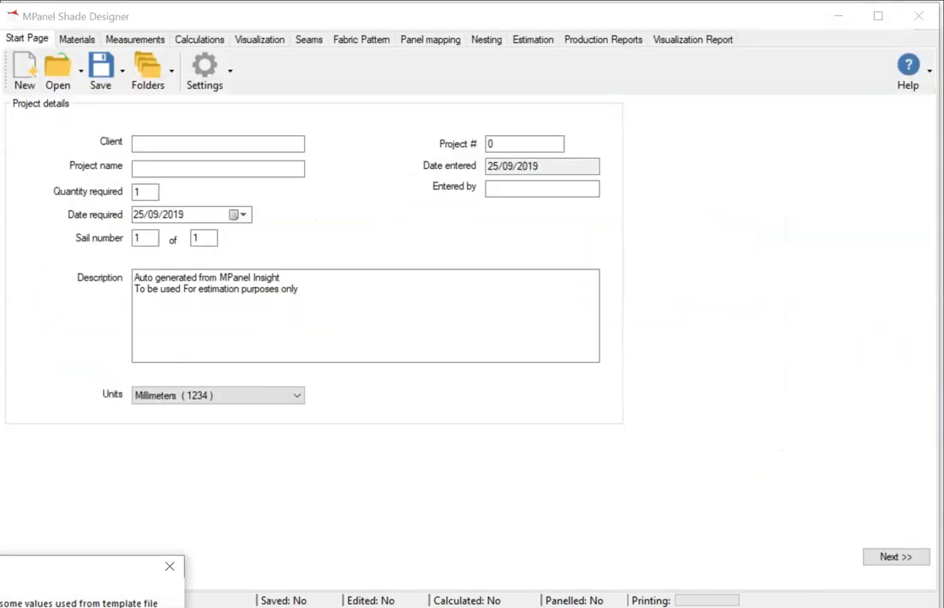
{"action": "left_click", "coordinate": [200, 38]}
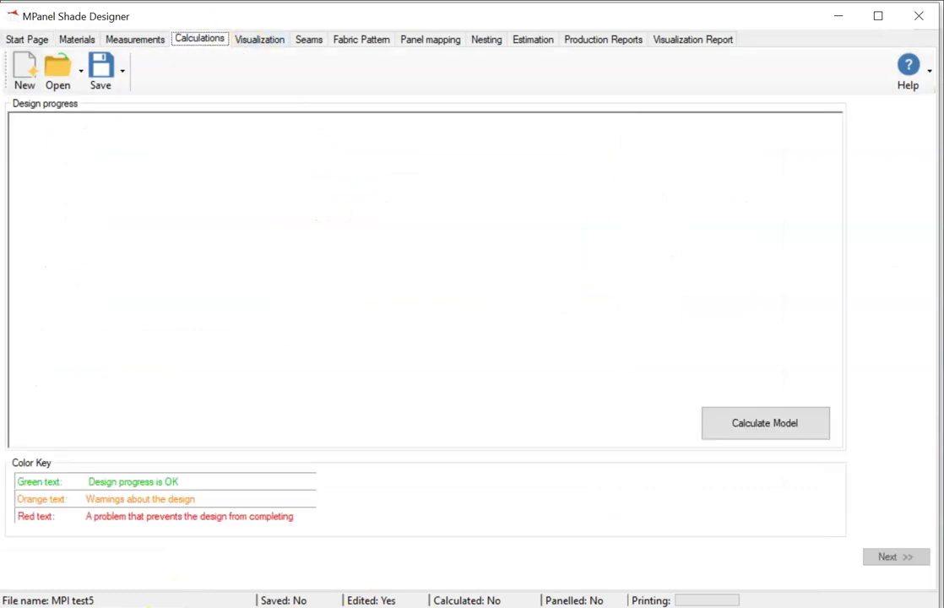
{"action": "left_click", "coordinate": [741, 422]}
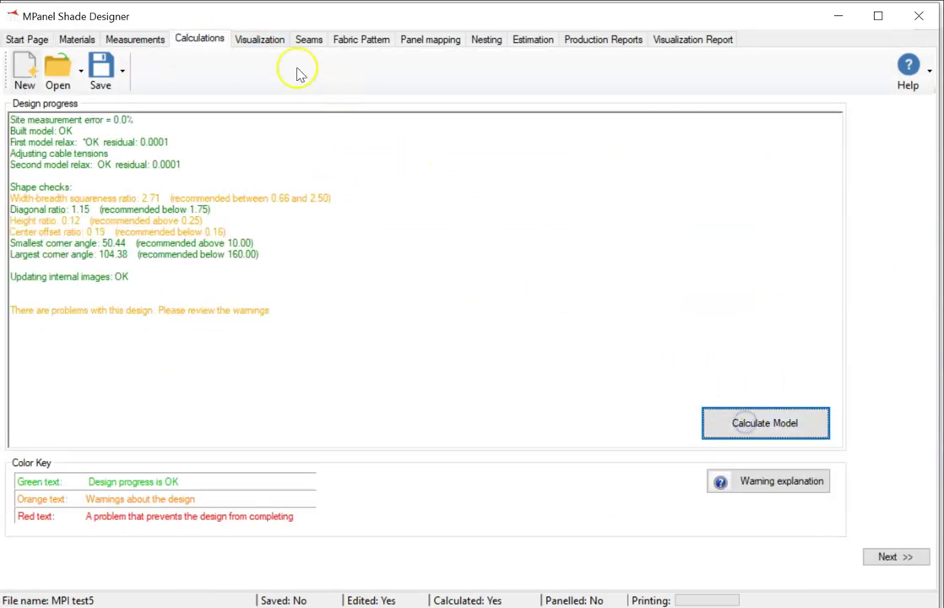
- Orbit the calculated 3D shade sail in the Visualization tab, ending on a level front view
{"action": "left_click", "coordinate": [264, 39]}
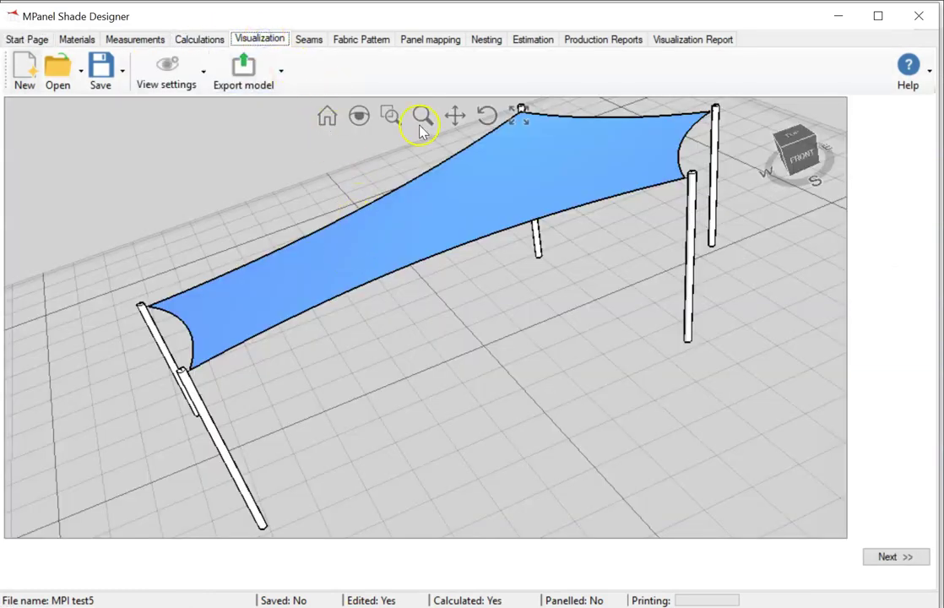
{"action": "left_click", "coordinate": [487, 115]}
{"action": "left_click_drag", "start_coordinate": [433, 221], "coordinate": [490, 331]}
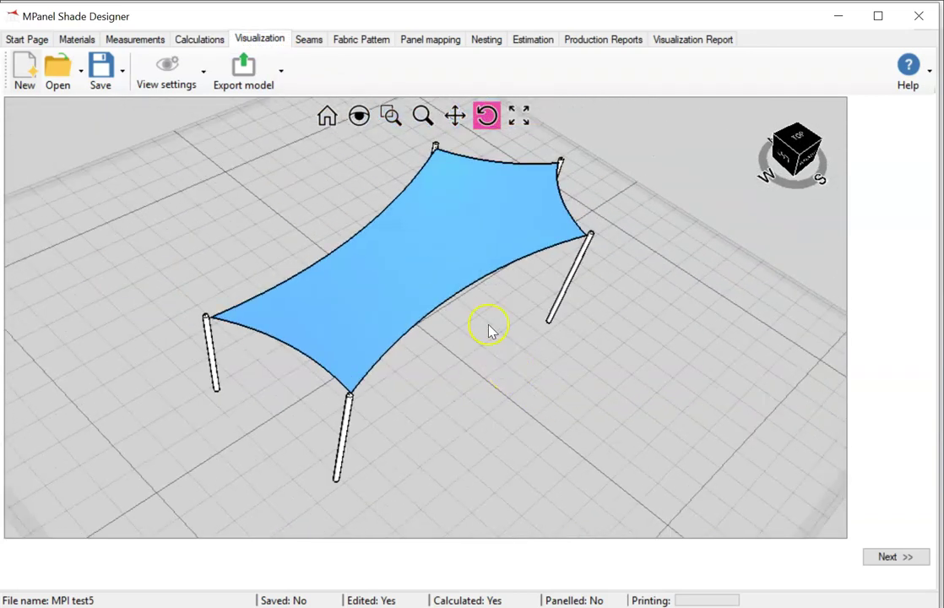
{"action": "left_click", "coordinate": [792, 152]}
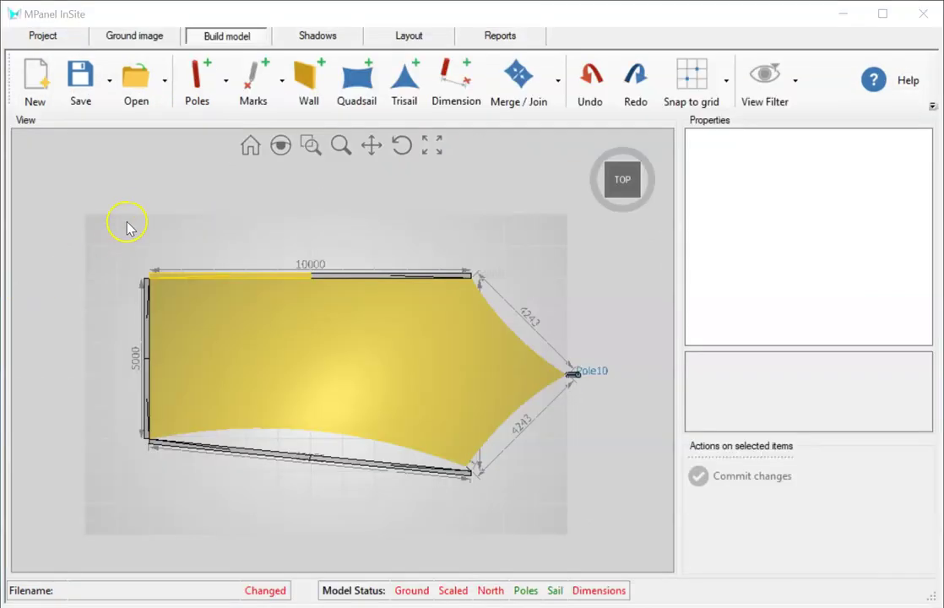
- Deselect the sails and export the whole model to SketchUp as v3.mpx, overwriting the old file
{"action": "left_click", "coordinate": [139, 204]}
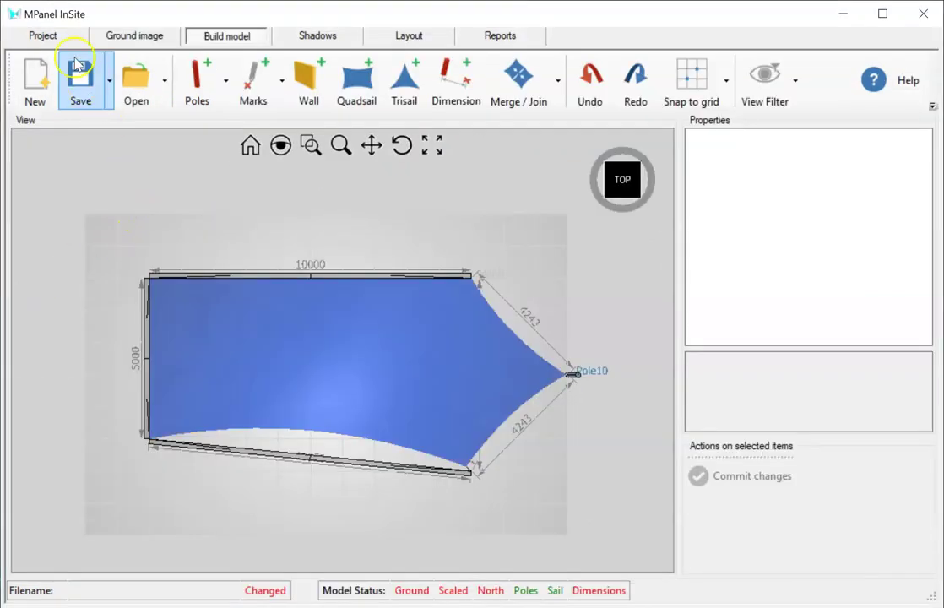
{"action": "left_click", "coordinate": [108, 84]}
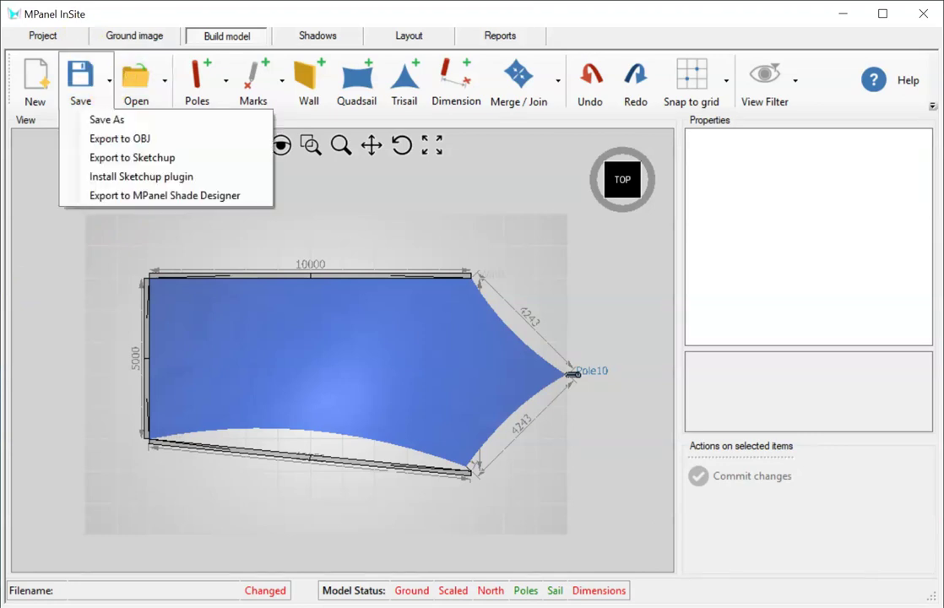
{"action": "left_click", "coordinate": [124, 158]}
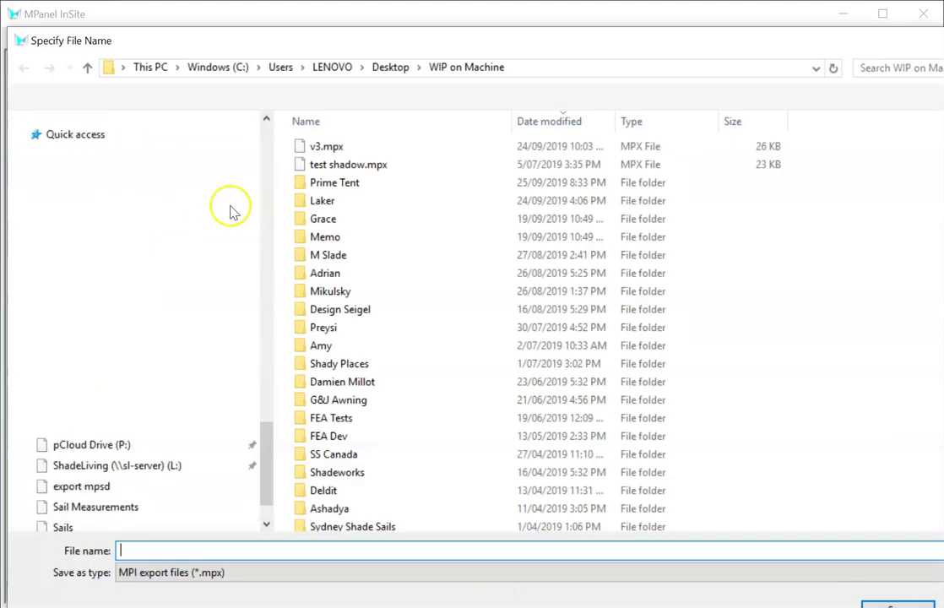
{"action": "left_click", "coordinate": [345, 152]}
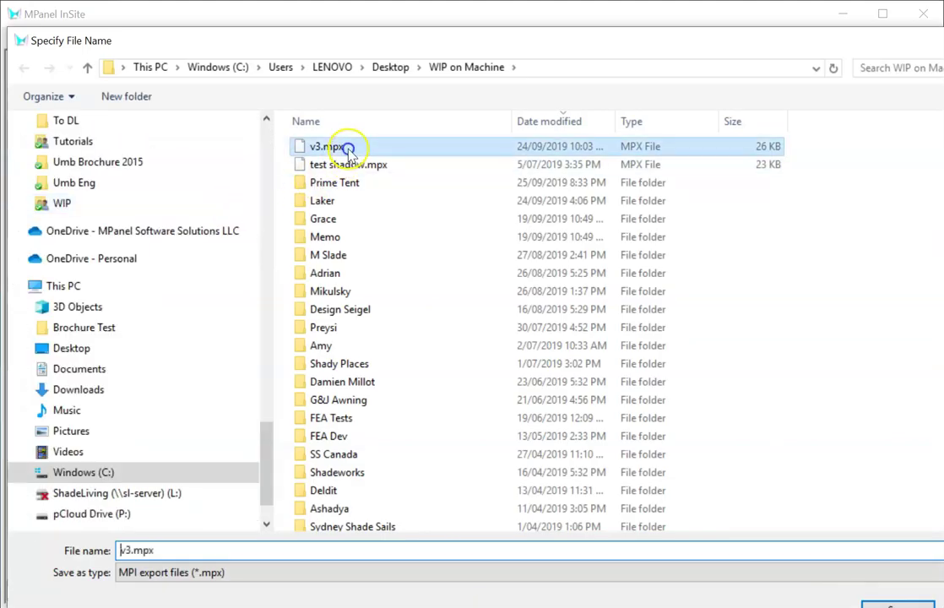
{"action": "left_click", "coordinate": [898, 605]}
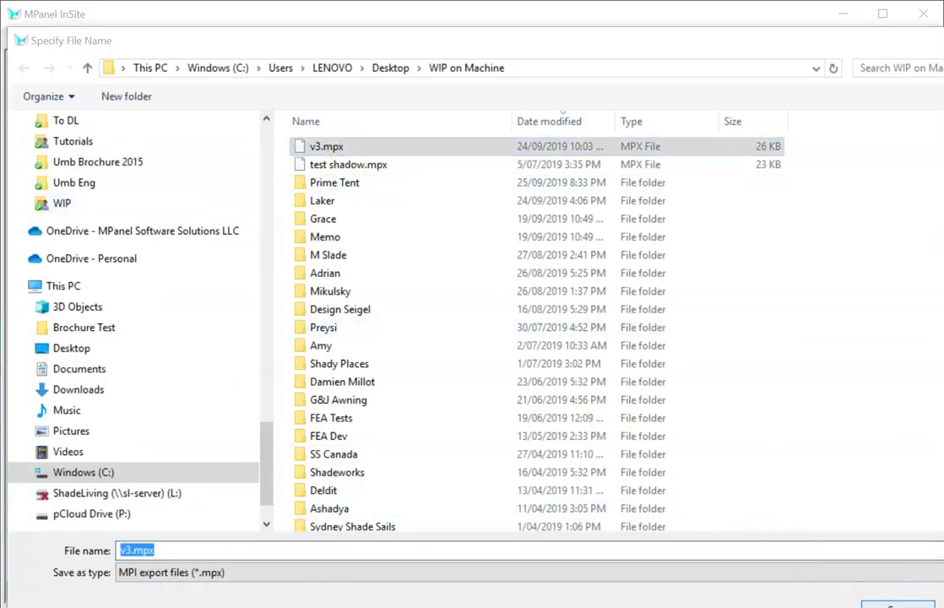
{"action": "left_click", "coordinate": [82, 601]}
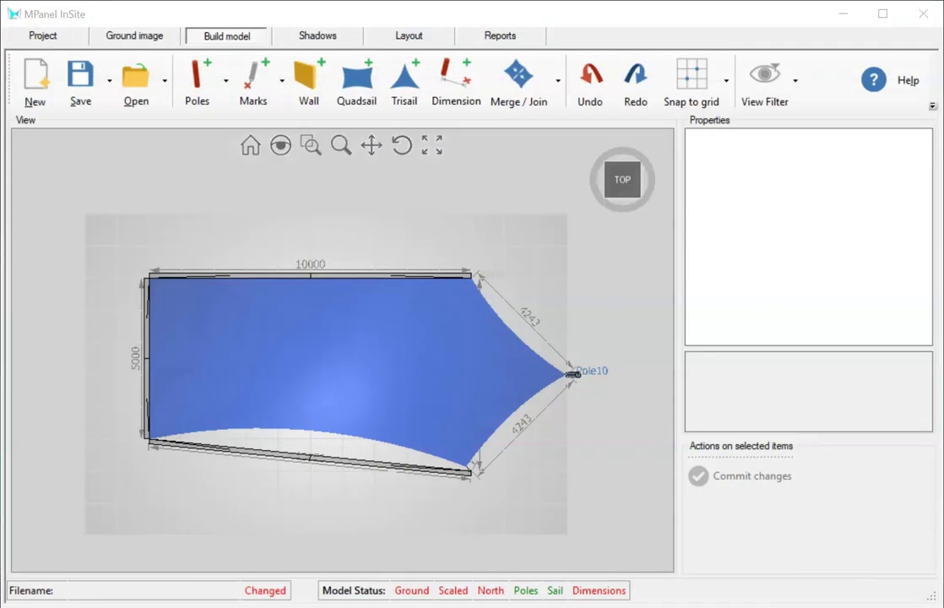
- Import v3.mpx into SketchUp through the Plugins menu's Import MPanel file command
{"action": "mouse_move", "coordinate": [386, 607]}
{"action": "left_mouse_down"}
{"action": "mouse_move", "coordinate": [392, 147]}
{"action": "mouse_move", "coordinate": [384, 19]}
{"action": "left_mouse_up"}
{"action": "left_click", "coordinate": [251, 40]}
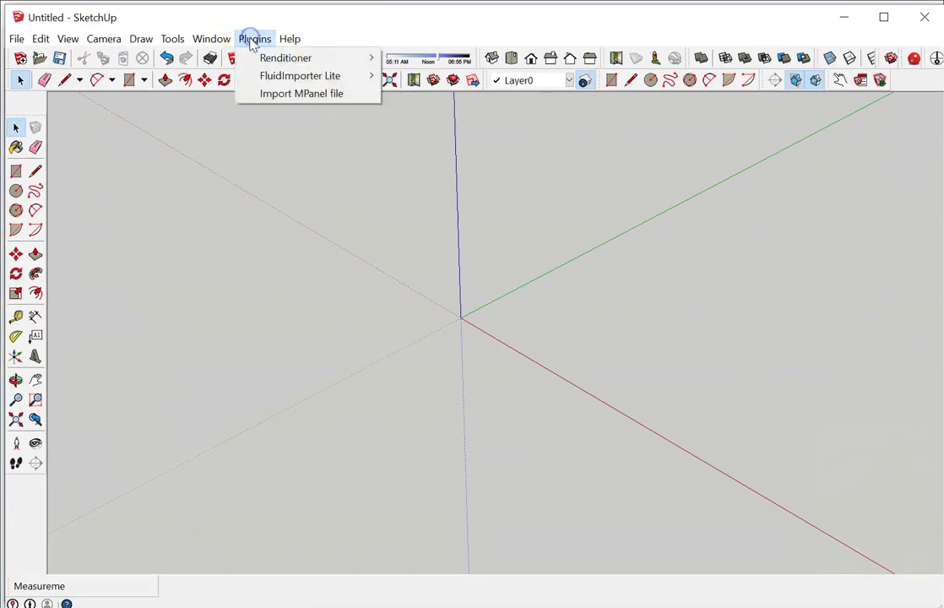
{"action": "left_click", "coordinate": [275, 93]}
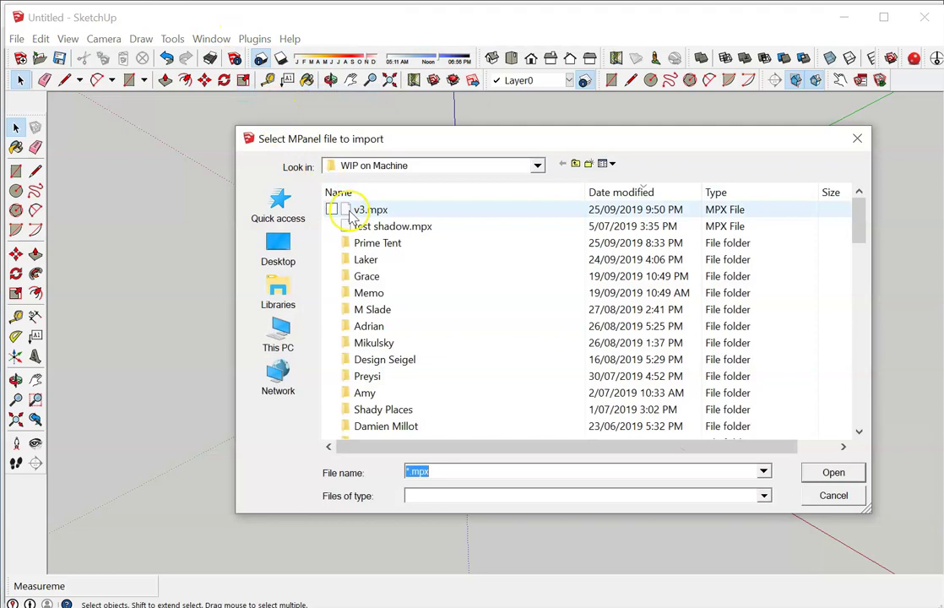
{"action": "left_click", "coordinate": [363, 211]}
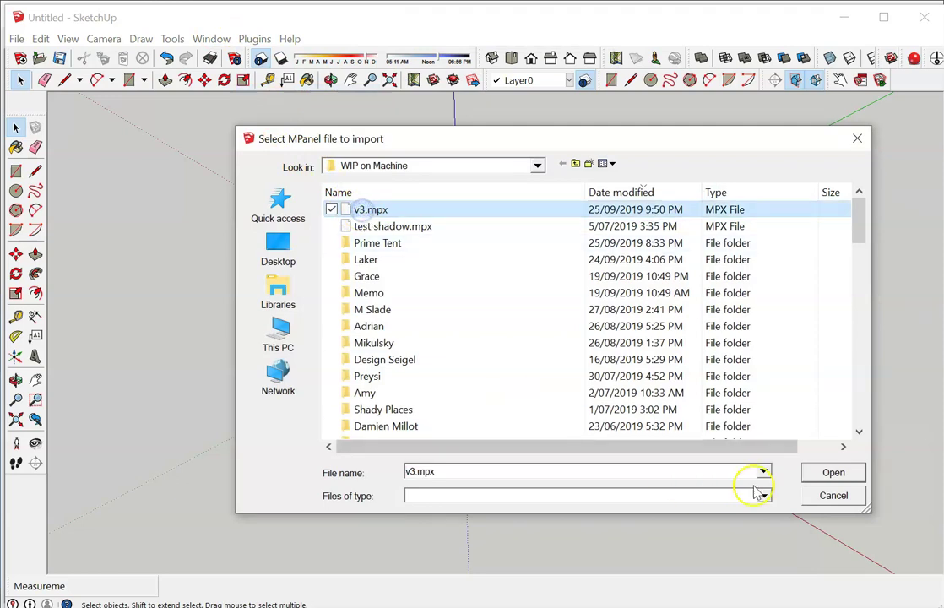
{"action": "left_click", "coordinate": [805, 474]}
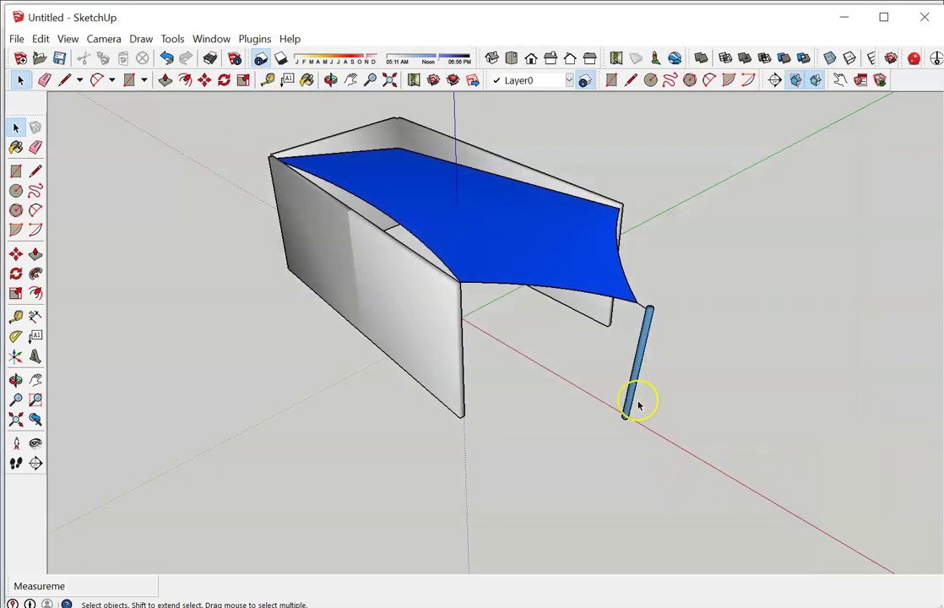
- Orbit the scene to view the imported walls and pole, then exit the orbit tool
{"action": "left_click", "coordinate": [15, 380]}
{"action": "left_click_drag", "start_coordinate": [532, 419], "coordinate": [417, 374]}
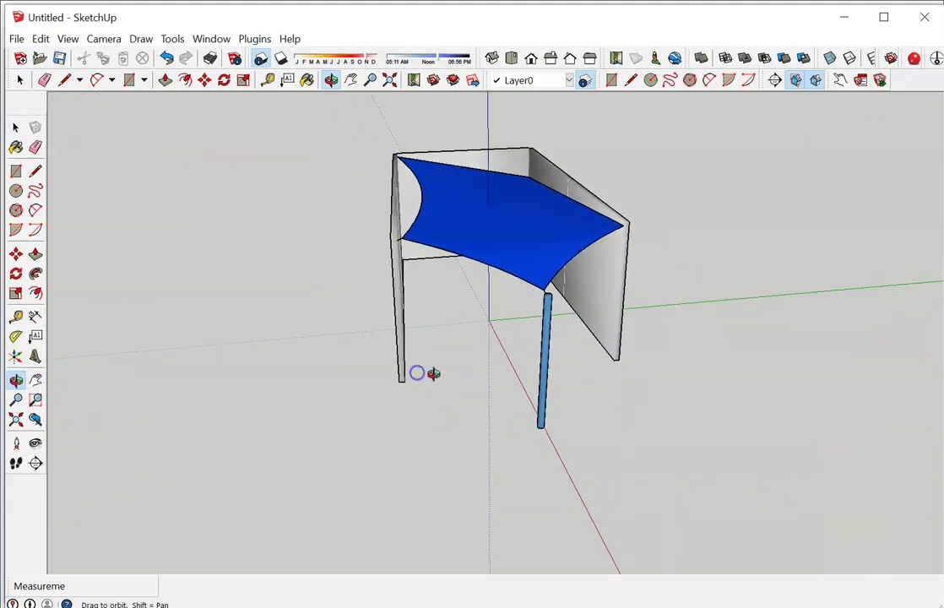
{"action": "right_click", "coordinate": [449, 375]}
{"action": "left_click", "coordinate": [483, 382]}
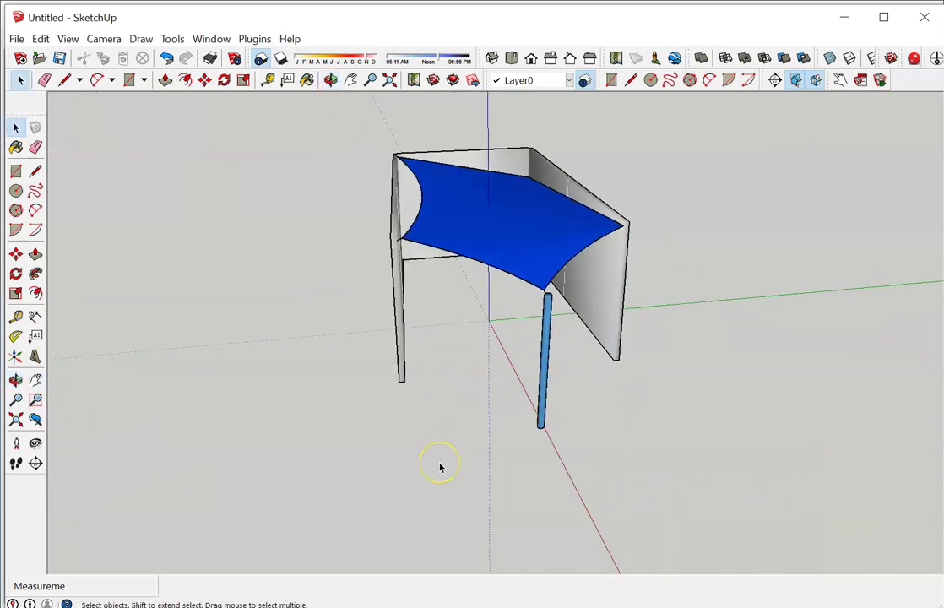